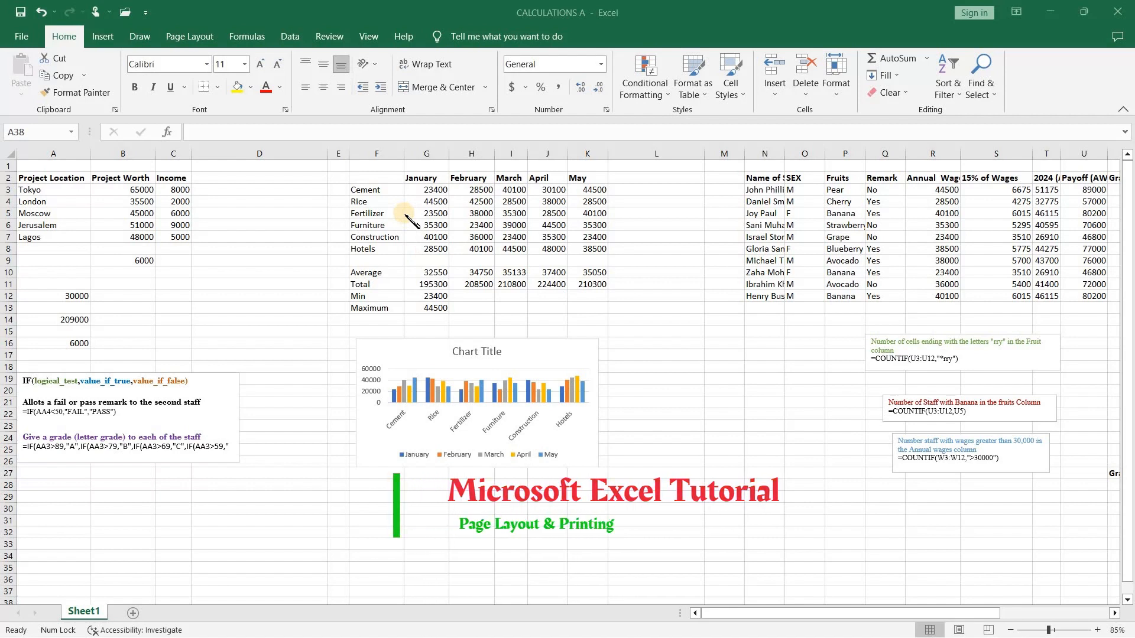
Set the worksheet's paper size to A4 (8.27" x 11.69").
click(197, 36)
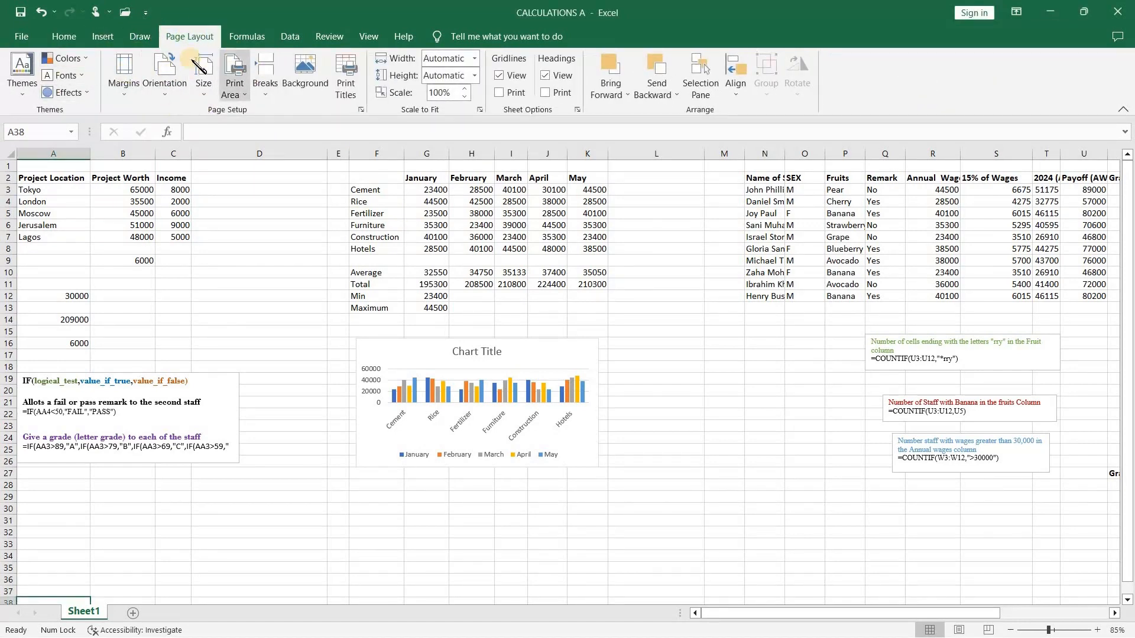
click(207, 95)
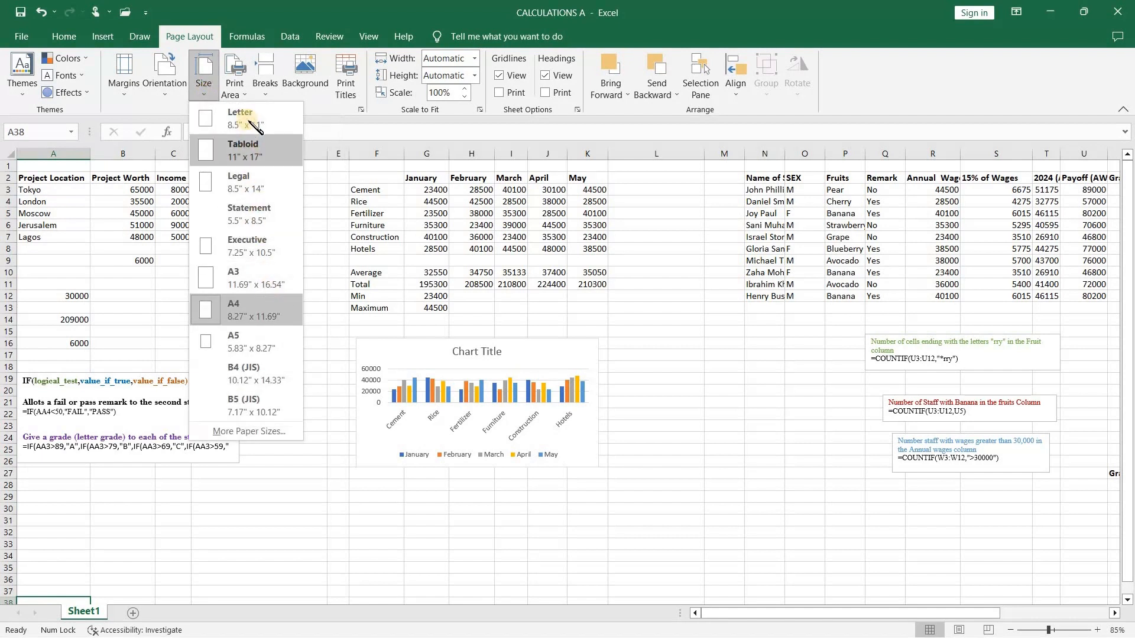
click(260, 304)
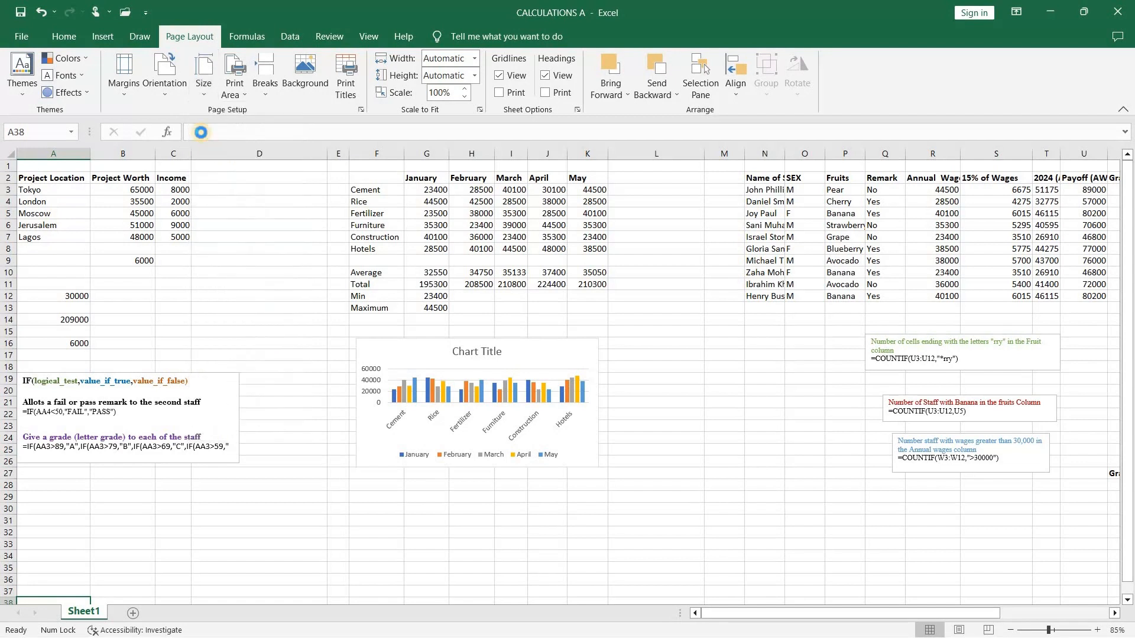
click(203, 89)
click(247, 298)
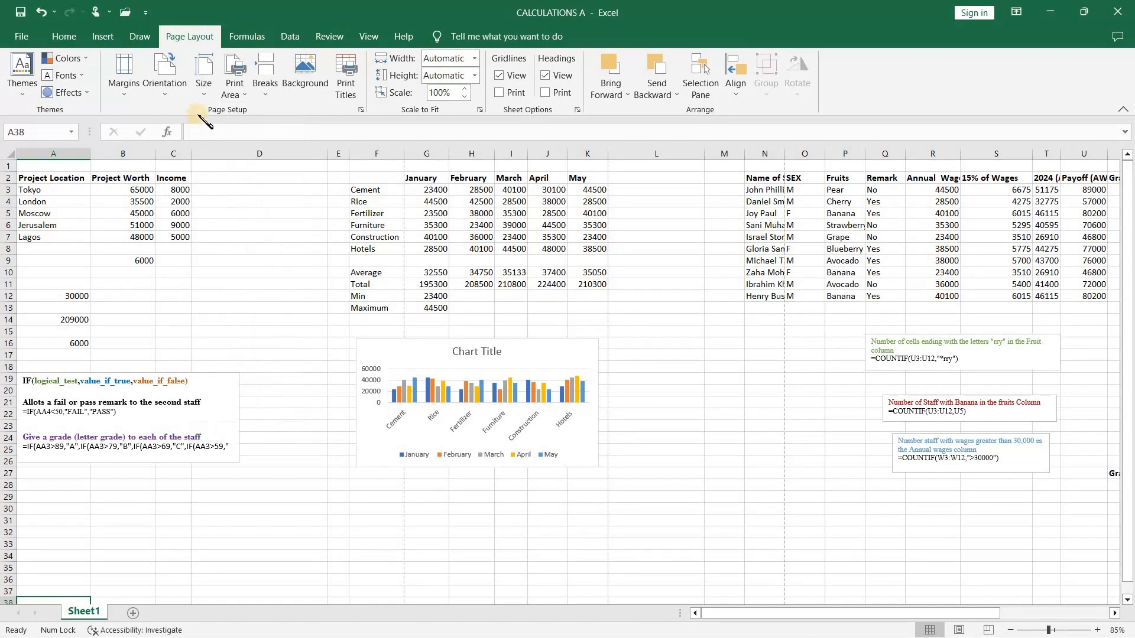
Open the print preview of the sheet and switch its page orientation to landscape.
click(173, 91)
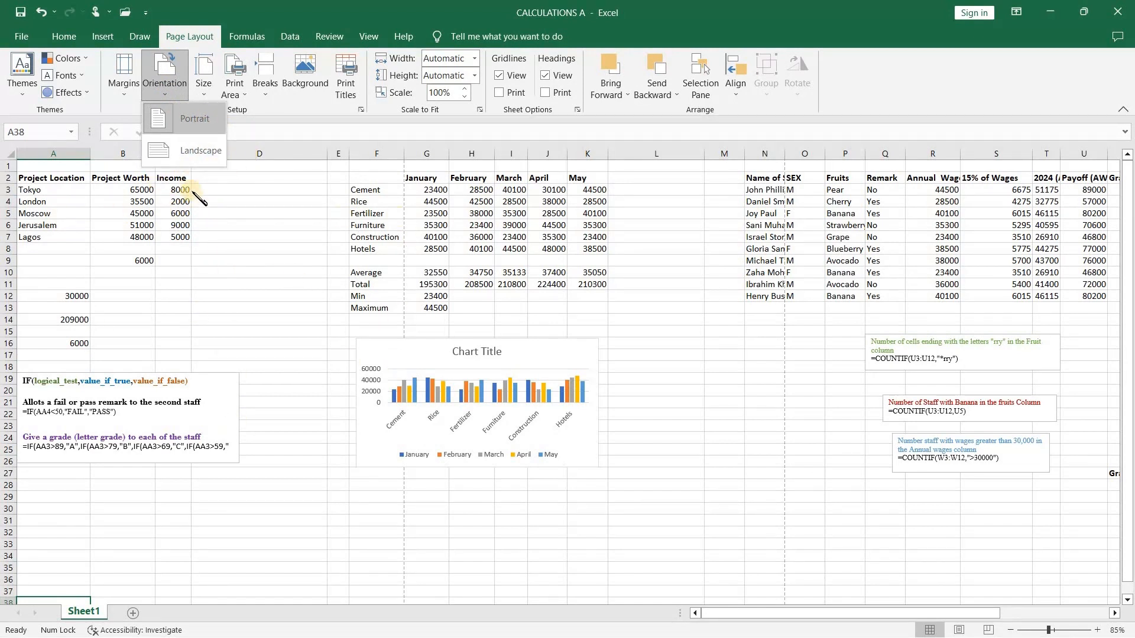
click(288, 112)
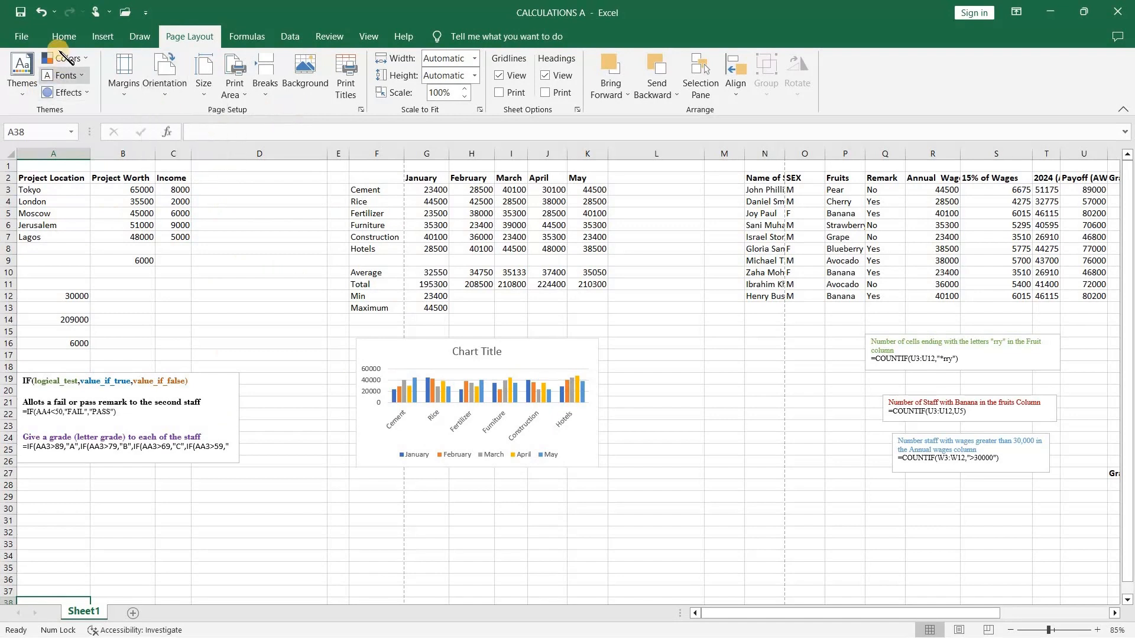
click(29, 37)
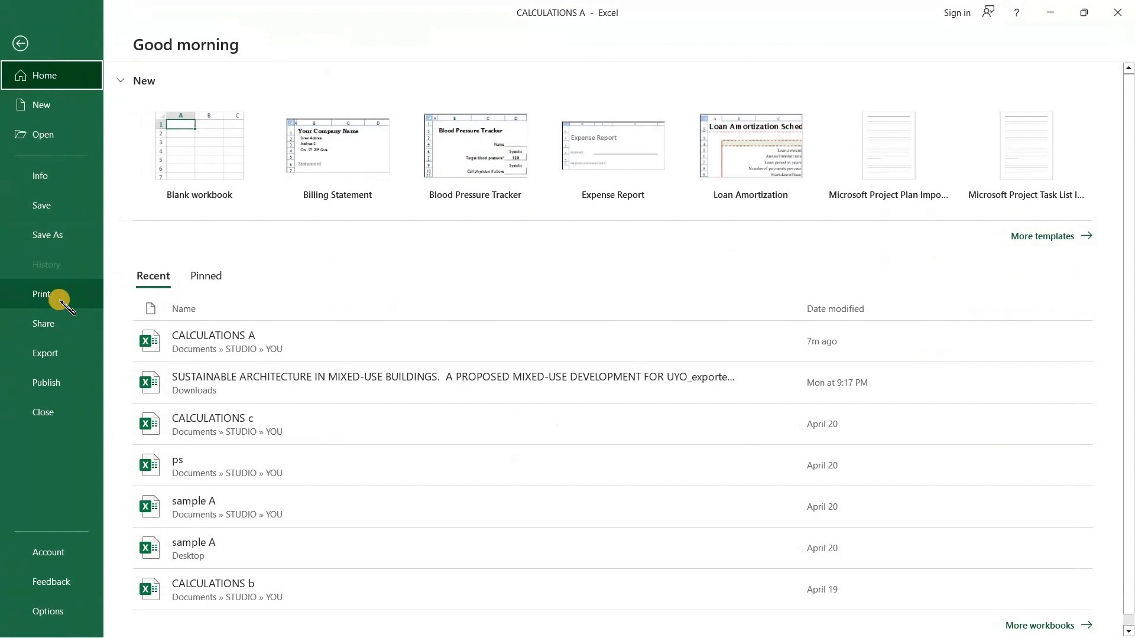
click(61, 301)
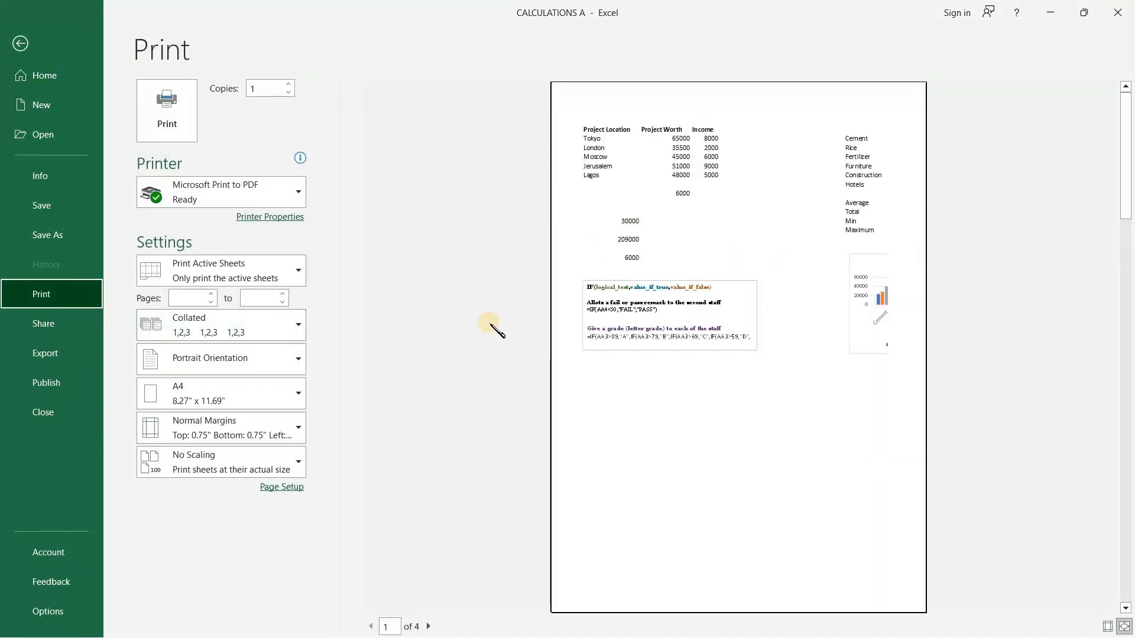
click(297, 358)
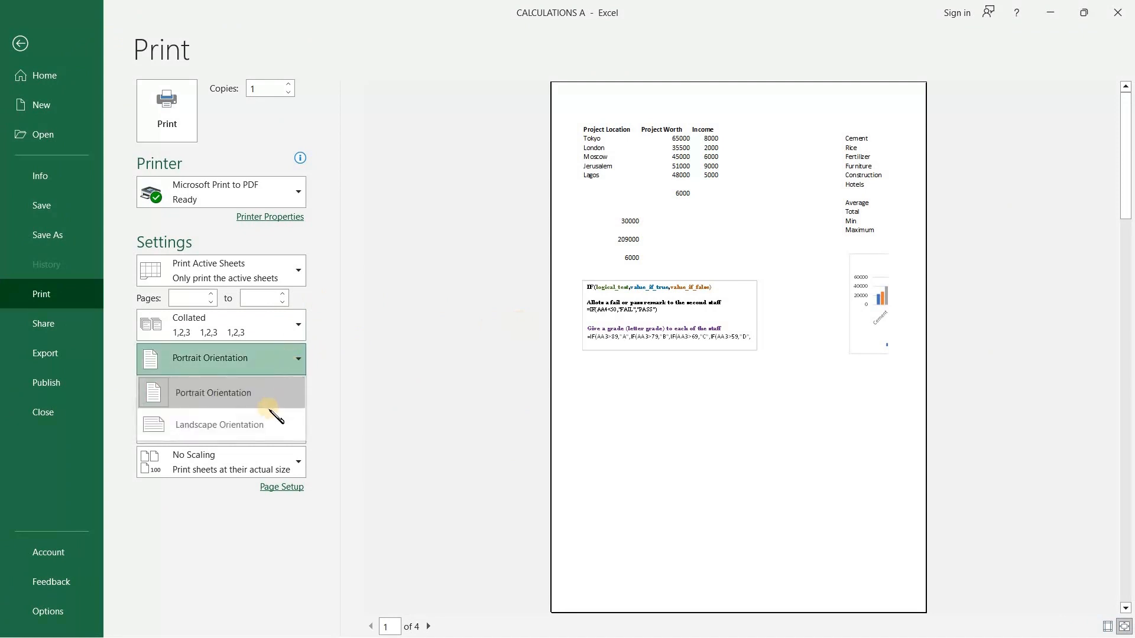
click(260, 432)
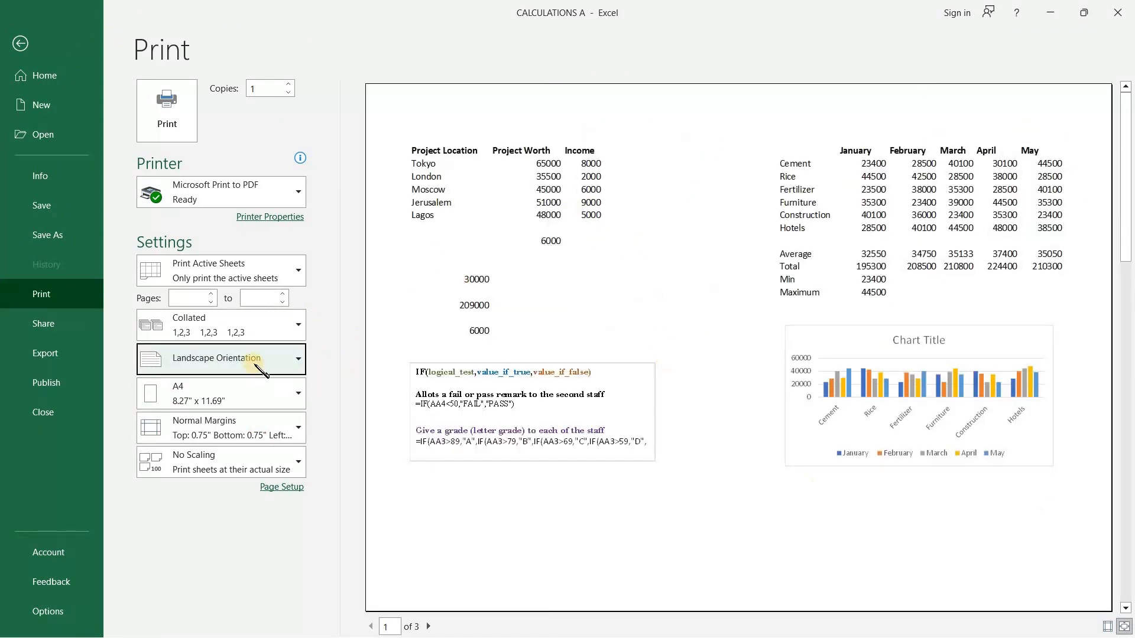
Set the page orientation back to portrait, check the paper size options, and return to the worksheet.
click(260, 369)
click(257, 402)
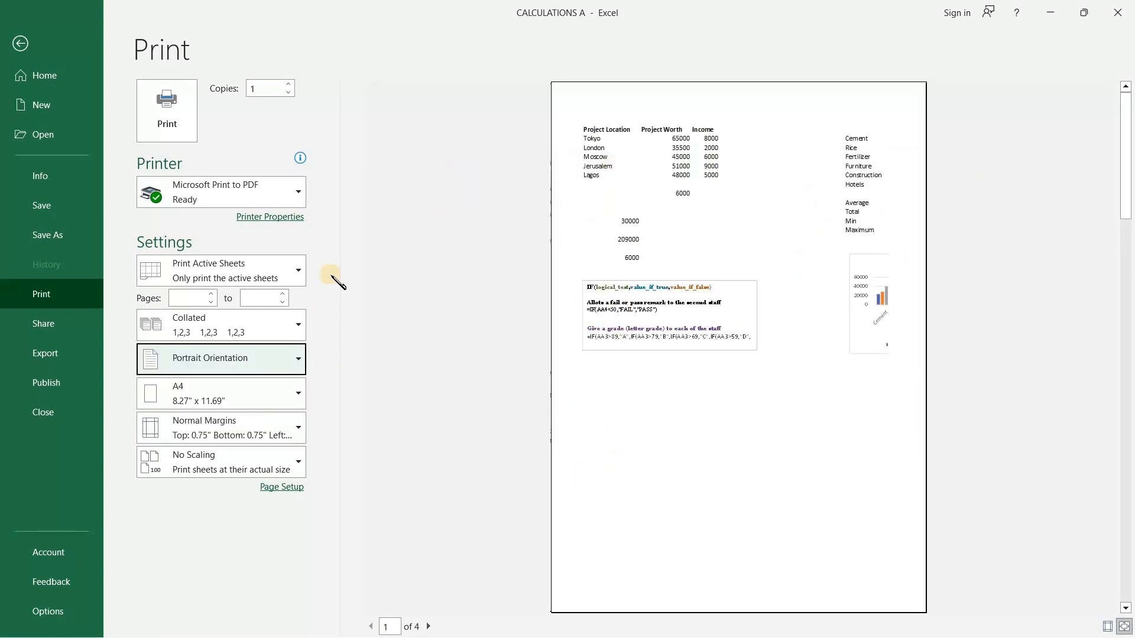
click(235, 392)
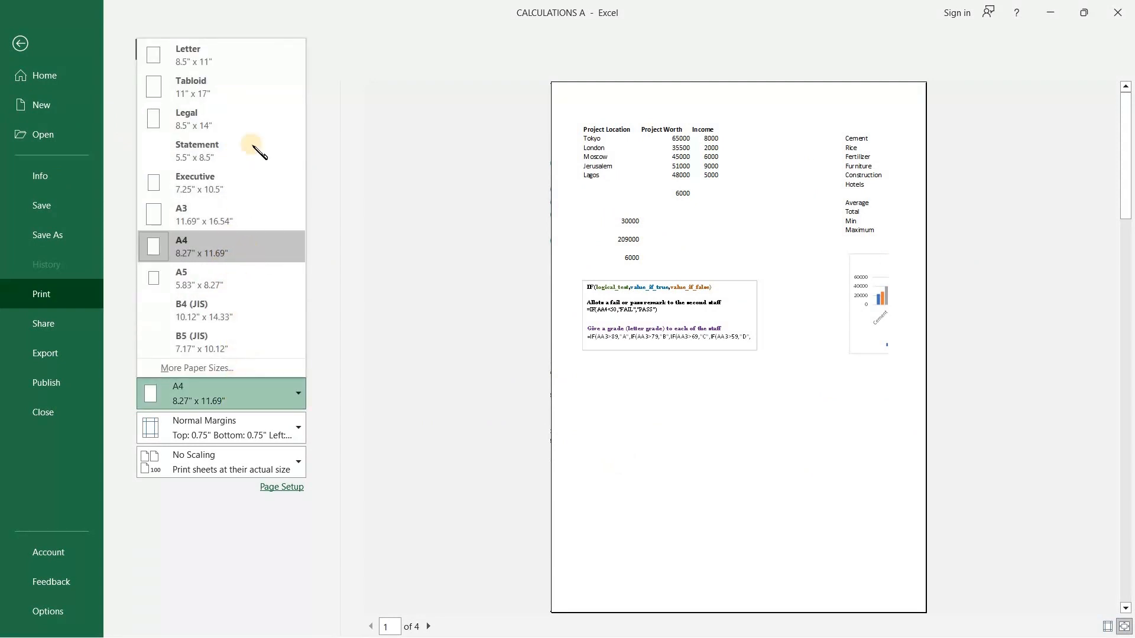
click(415, 301)
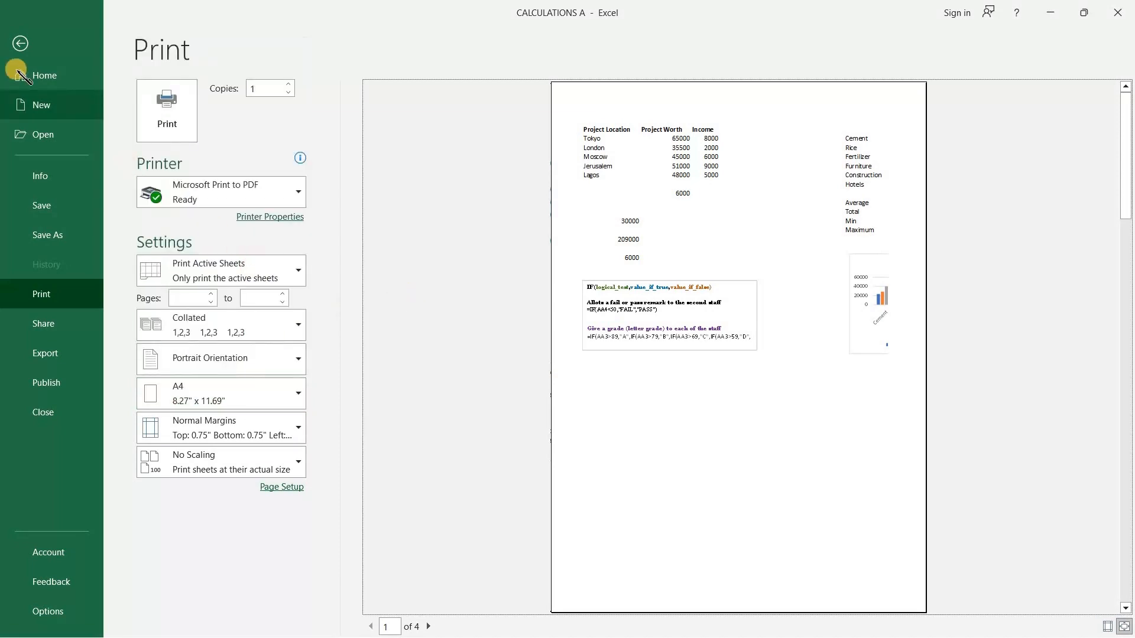
click(20, 44)
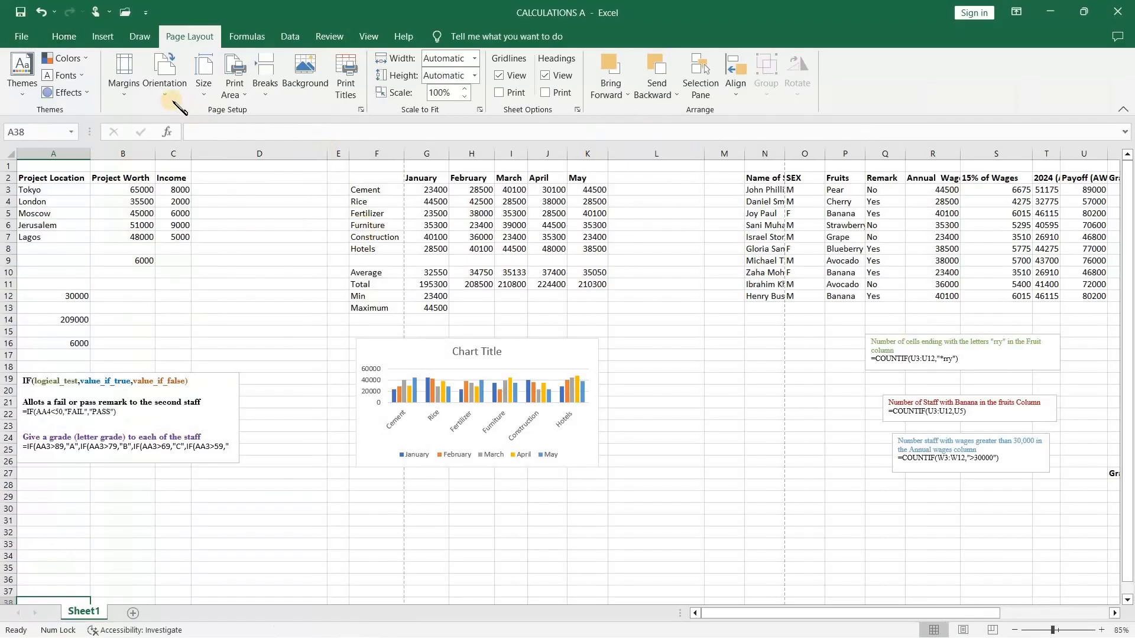
Try the Wide and the Narrow margin presets on the sheet in the print preview.
click(124, 90)
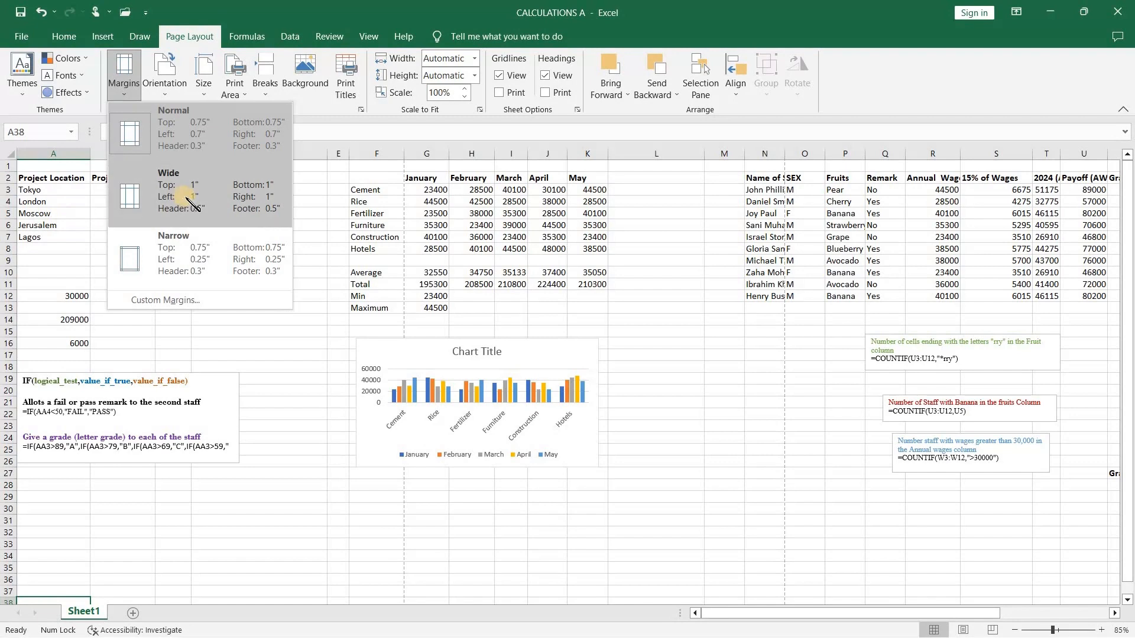
click(24, 31)
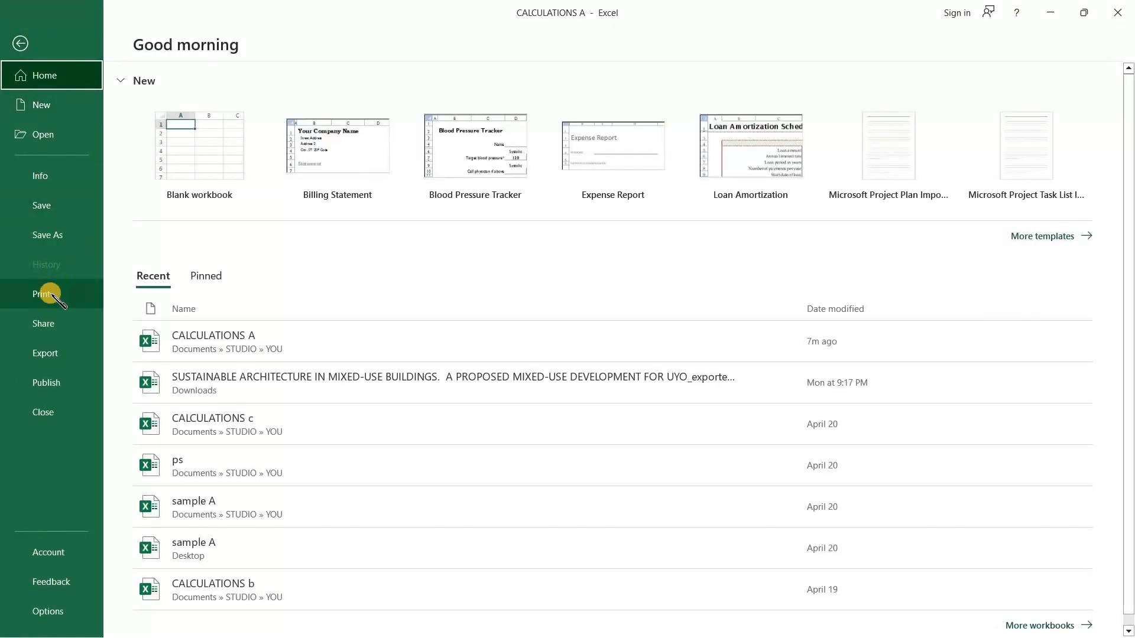
click(55, 293)
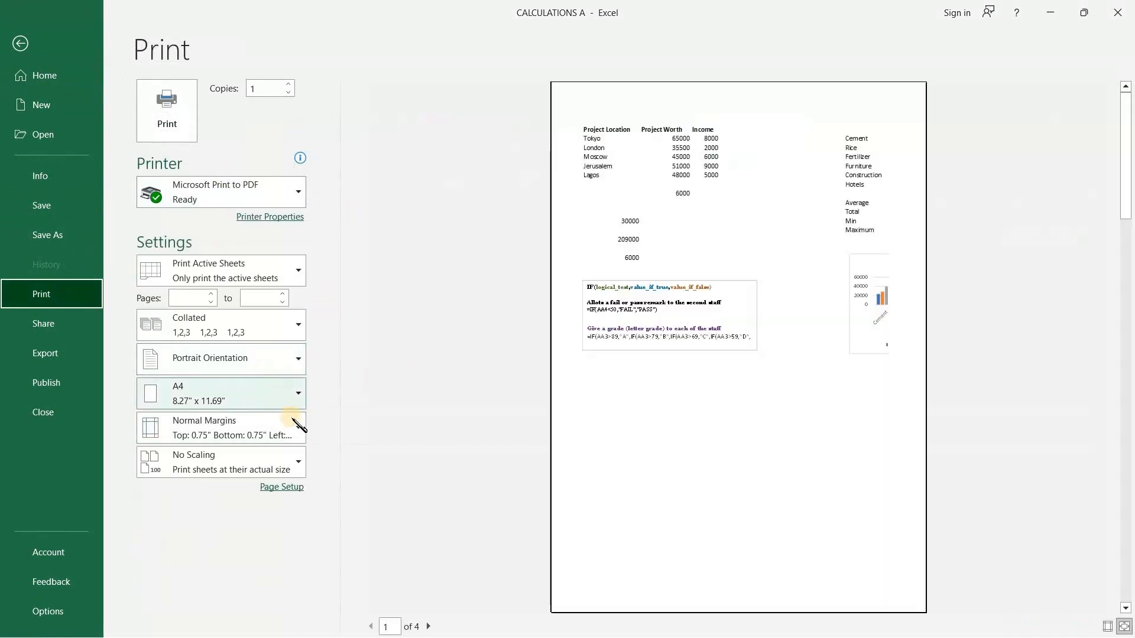
click(297, 429)
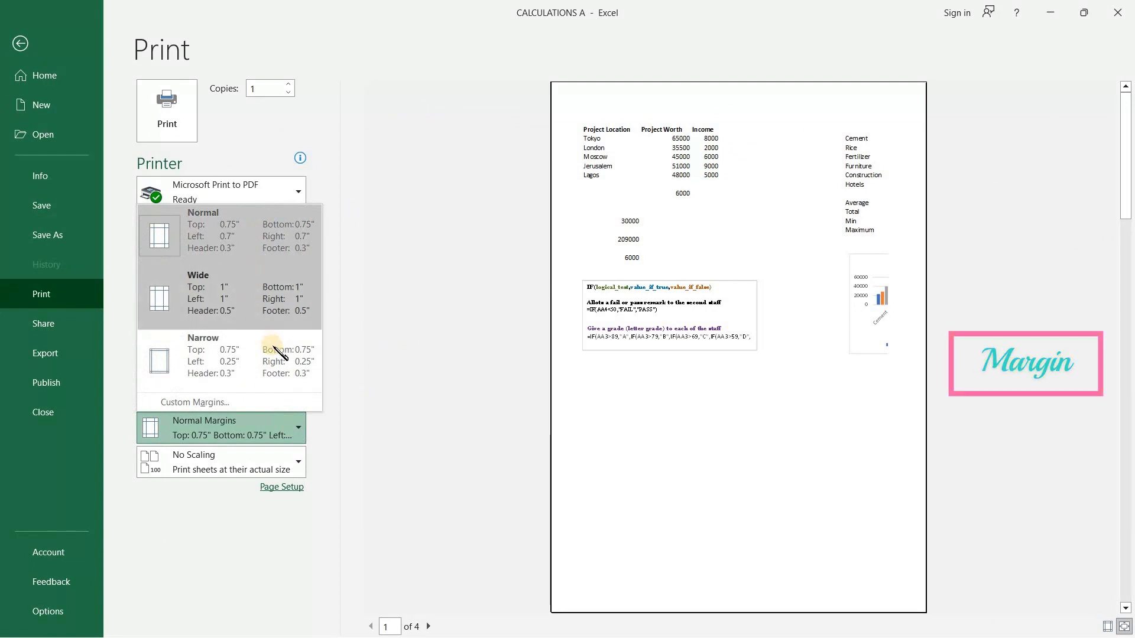
click(258, 300)
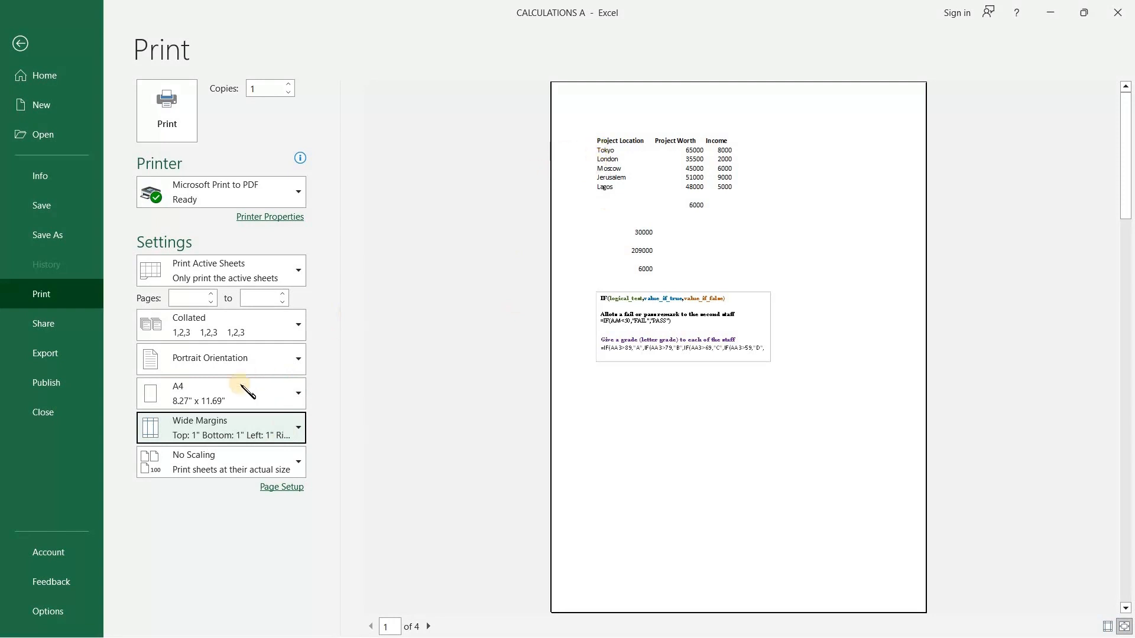
click(267, 429)
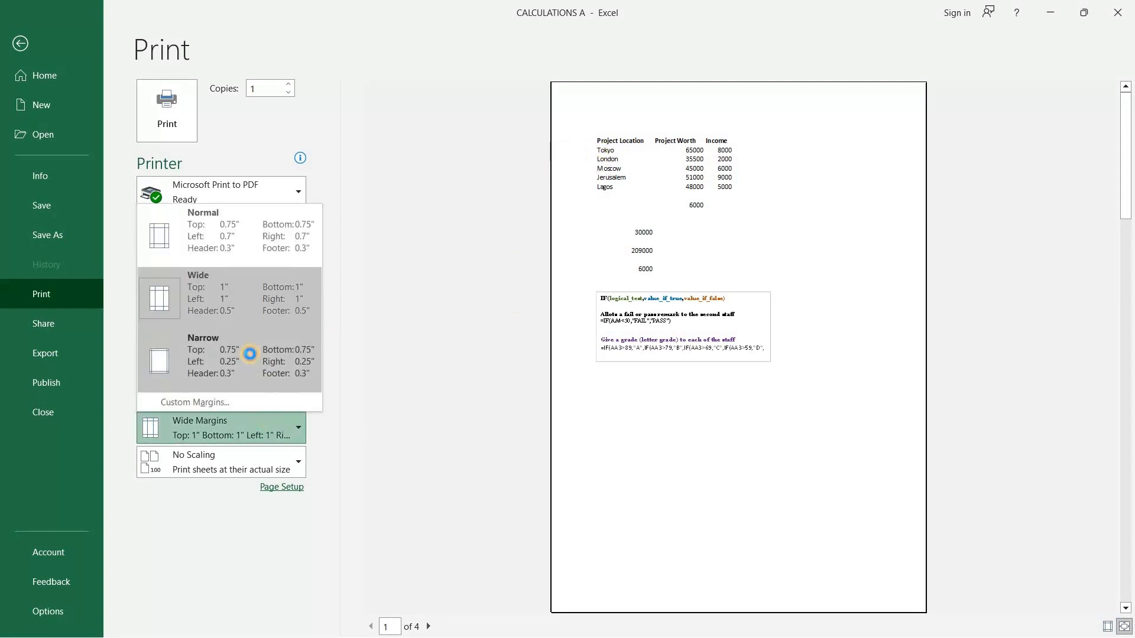
click(258, 362)
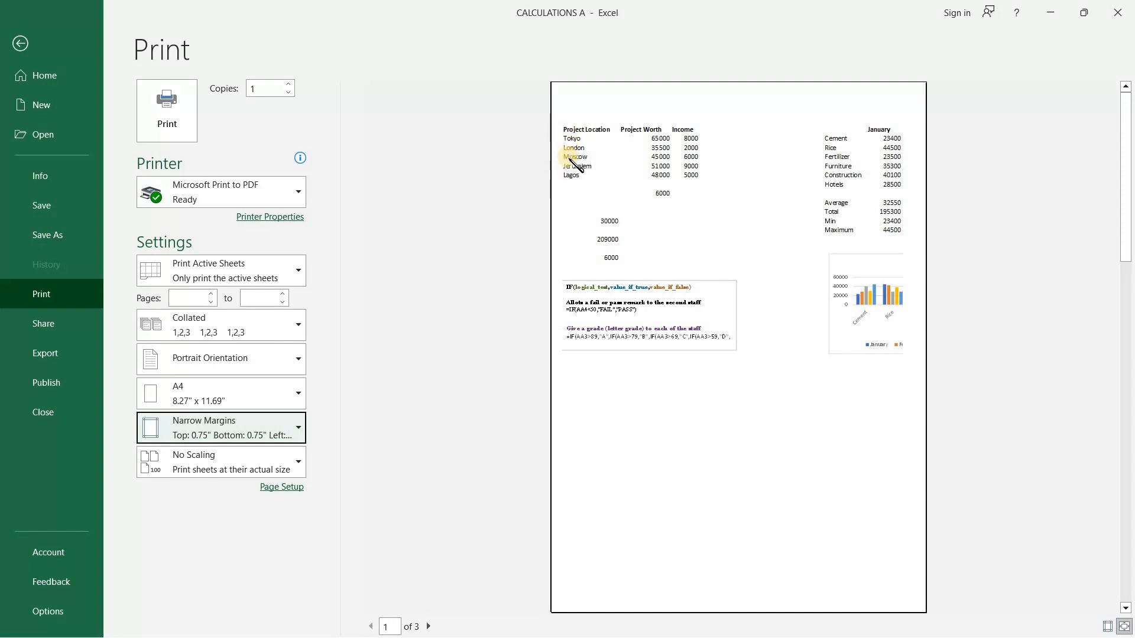
Set the page margins to the Normal preset and return to the worksheet.
click(270, 425)
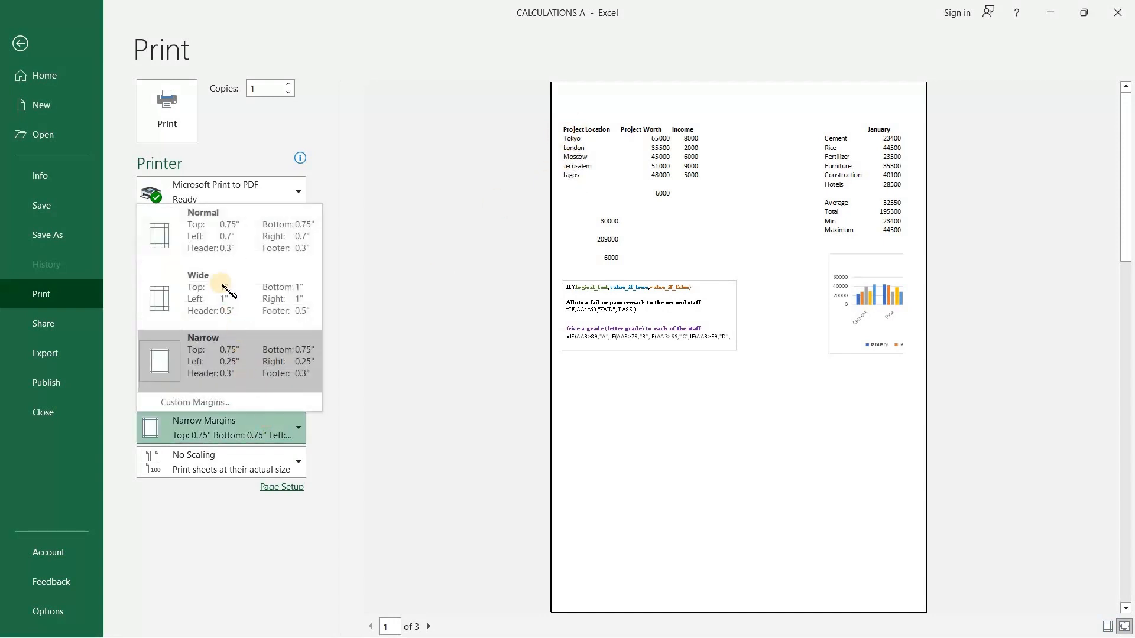
click(229, 242)
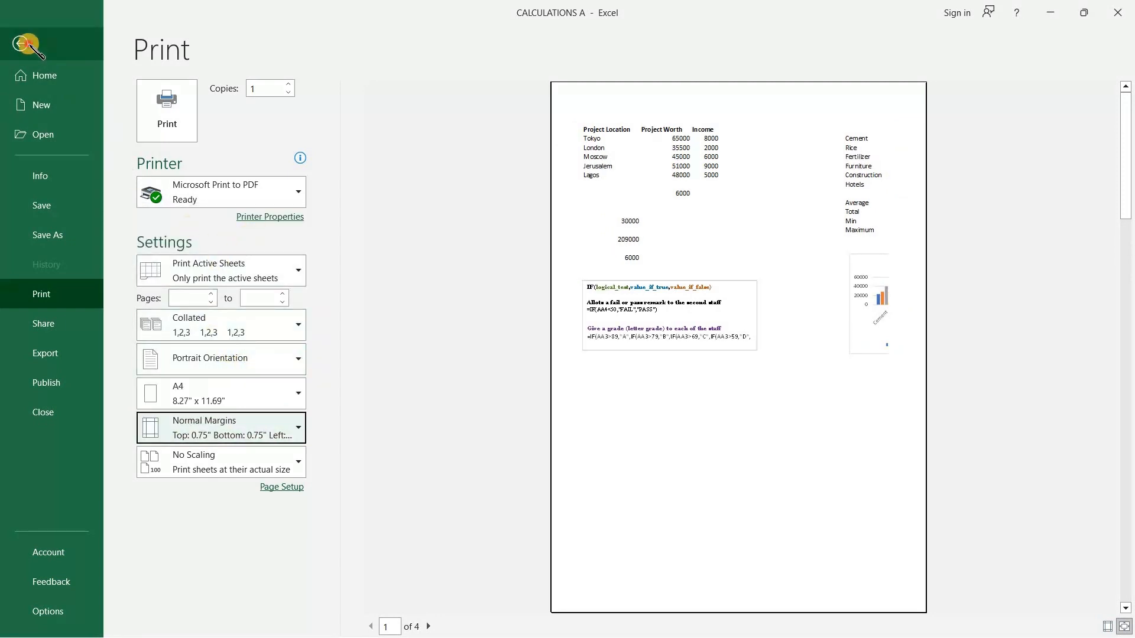
click(21, 43)
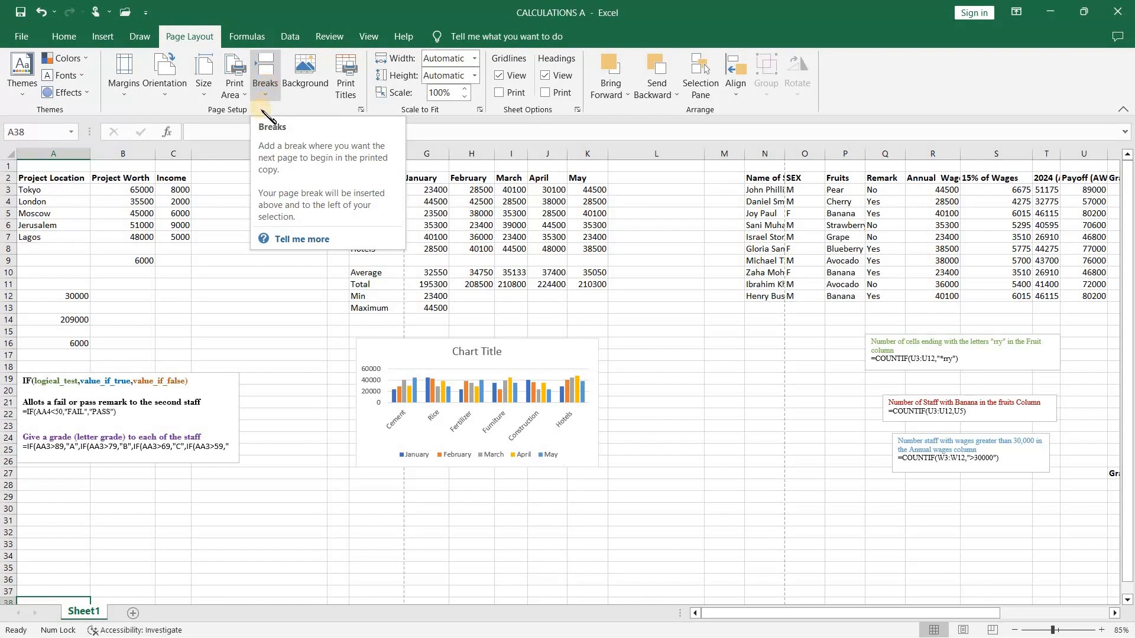
Insert a page break at cell A38, above row 38.
click(266, 88)
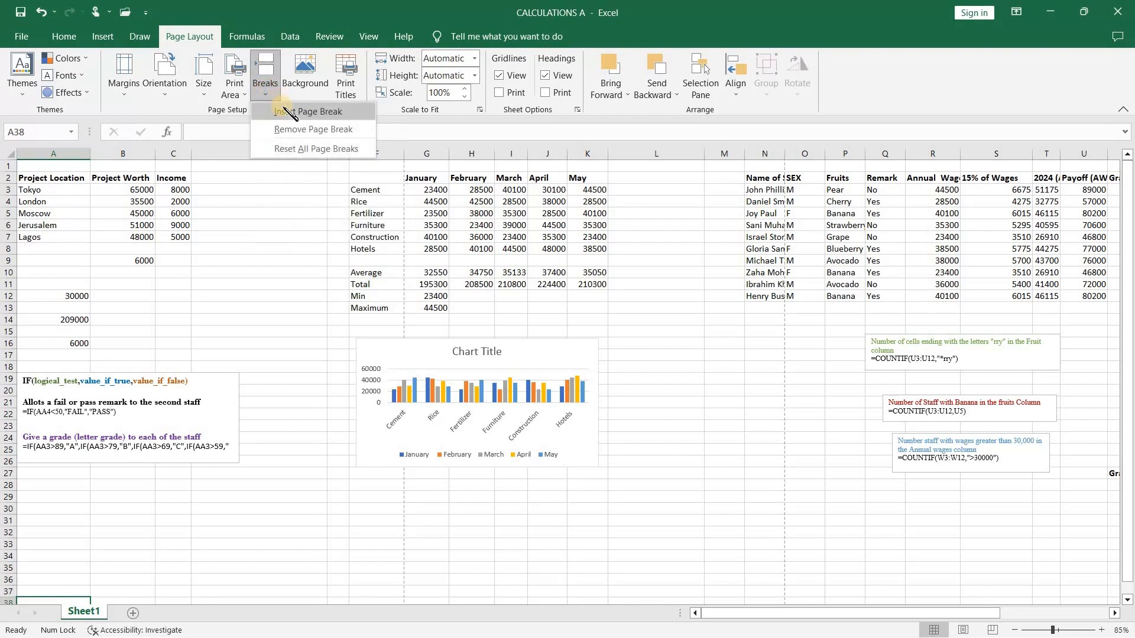
click(281, 110)
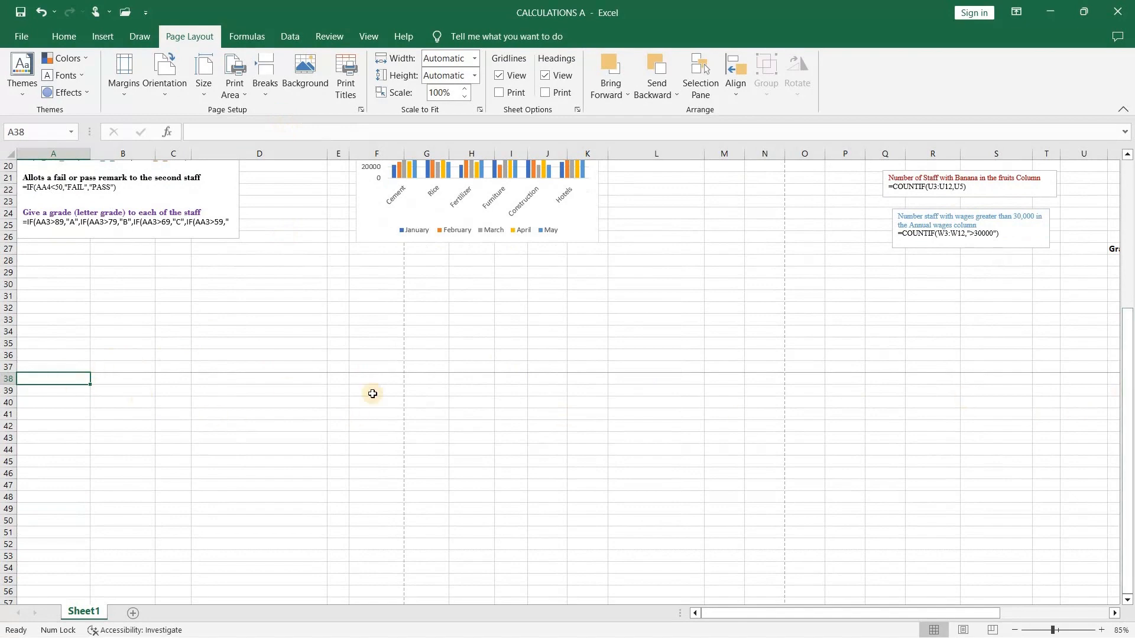
scroll(313, 225, up, 6)
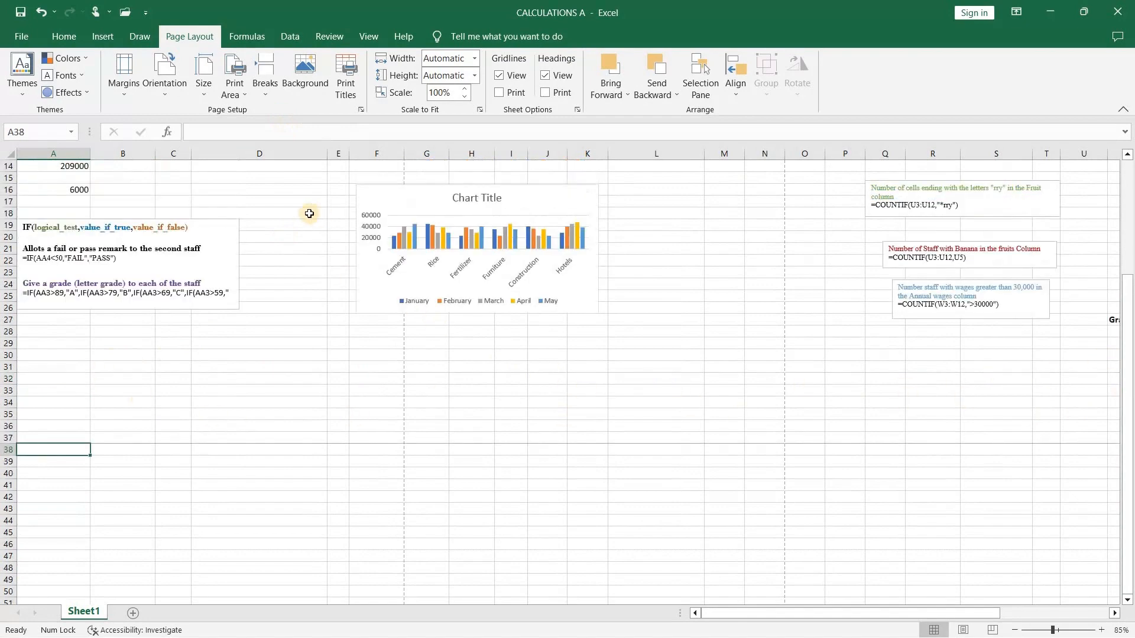
Undo the page break insertion.
click(41, 12)
scroll(157, 101, up, 3)
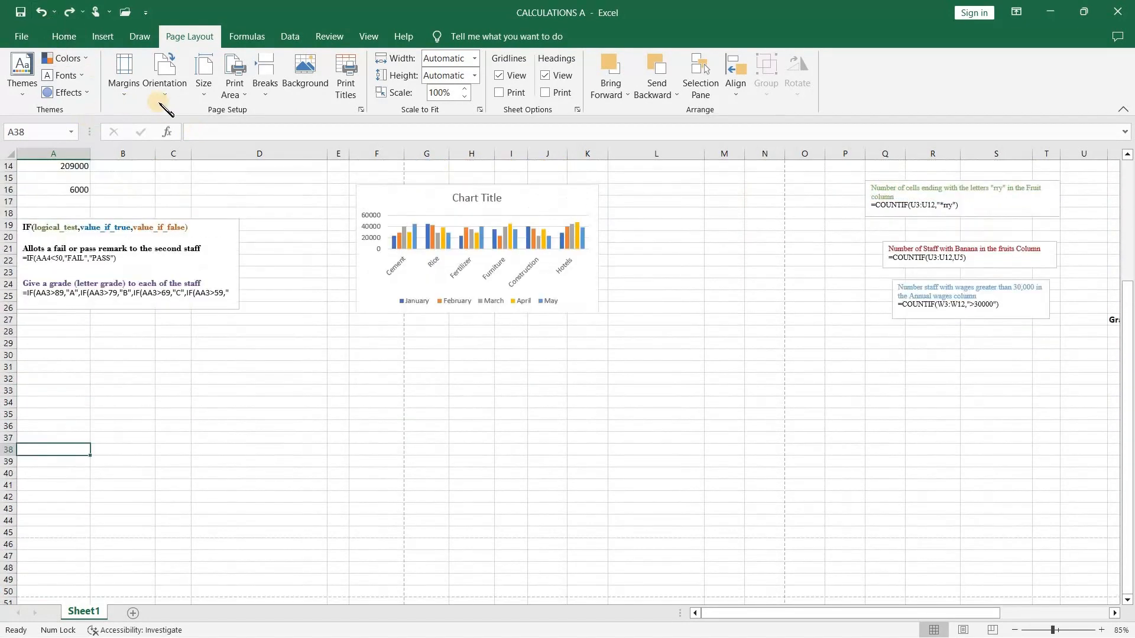
scroll(185, 172, up, 6)
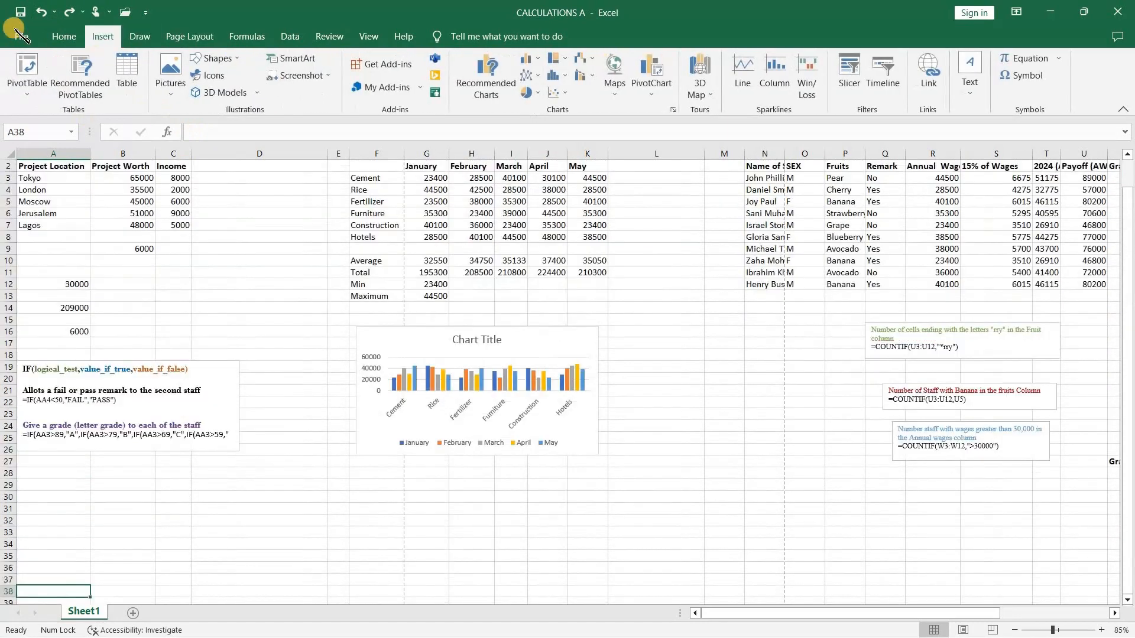
Apply the Organic theme to the workbook after previewing other built-in themes on the chart.
click(187, 37)
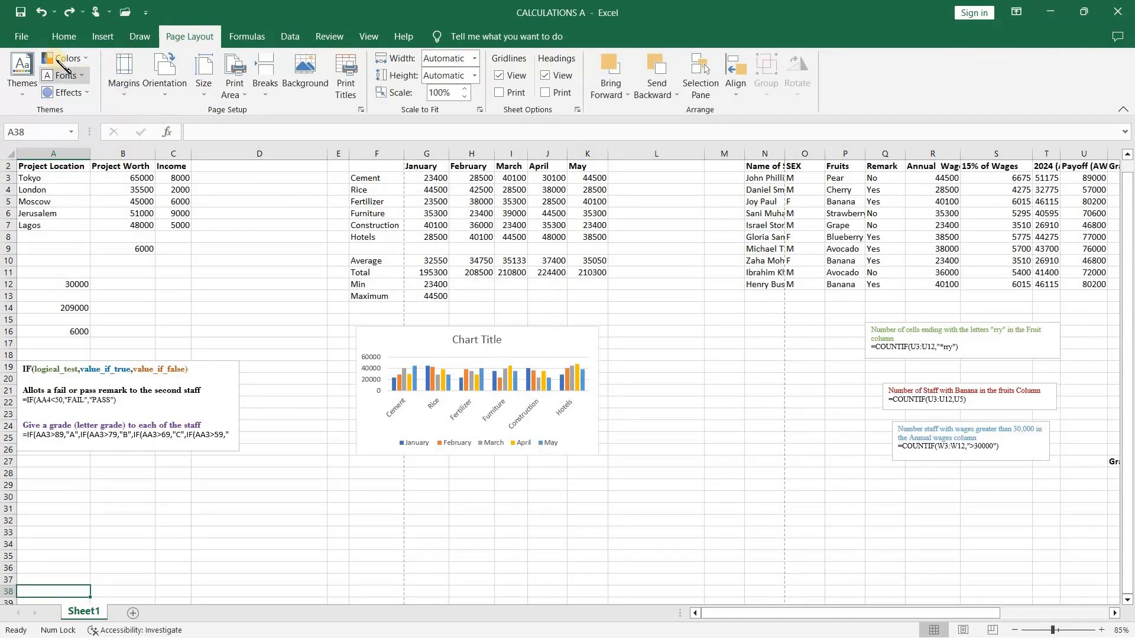
scroll(29, 74, up, 1)
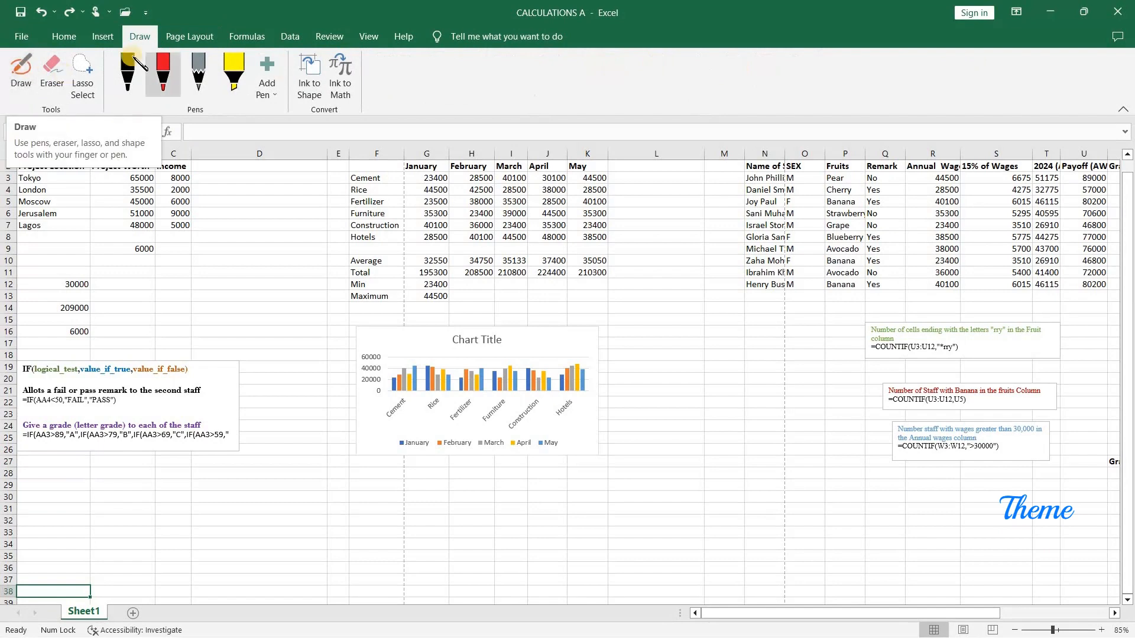
click(176, 39)
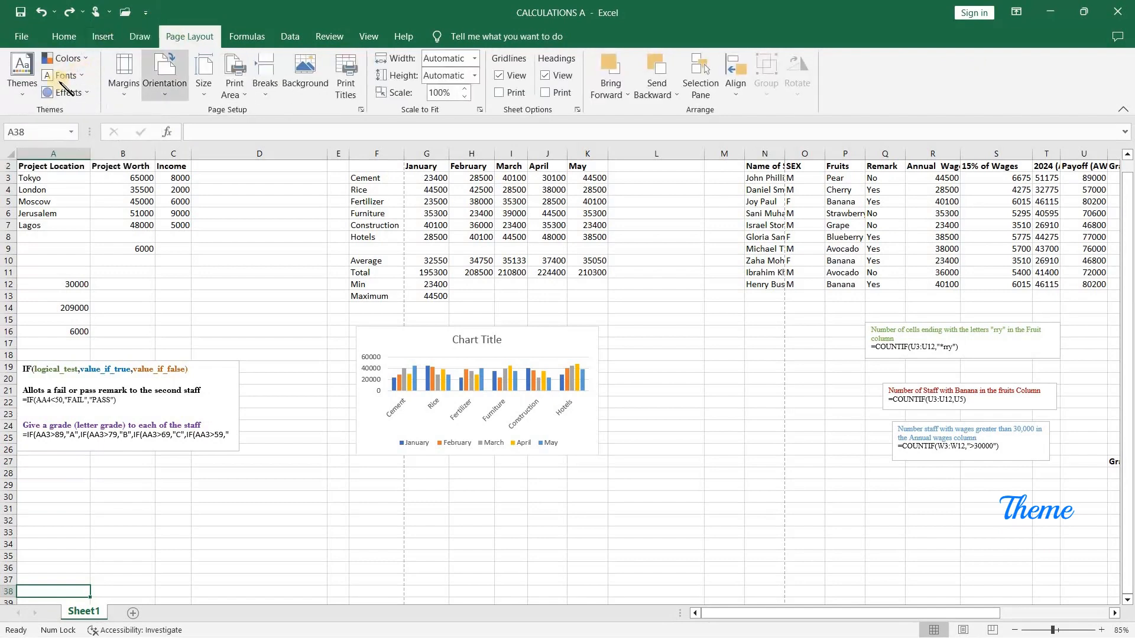
click(25, 89)
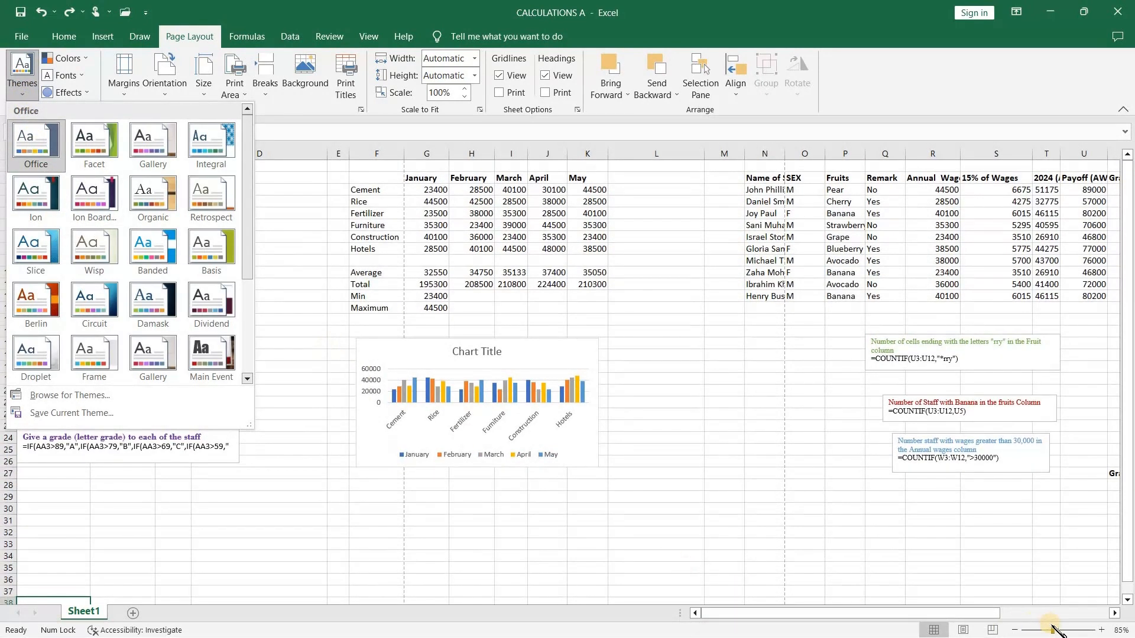
drag(1060, 630, 1065, 631)
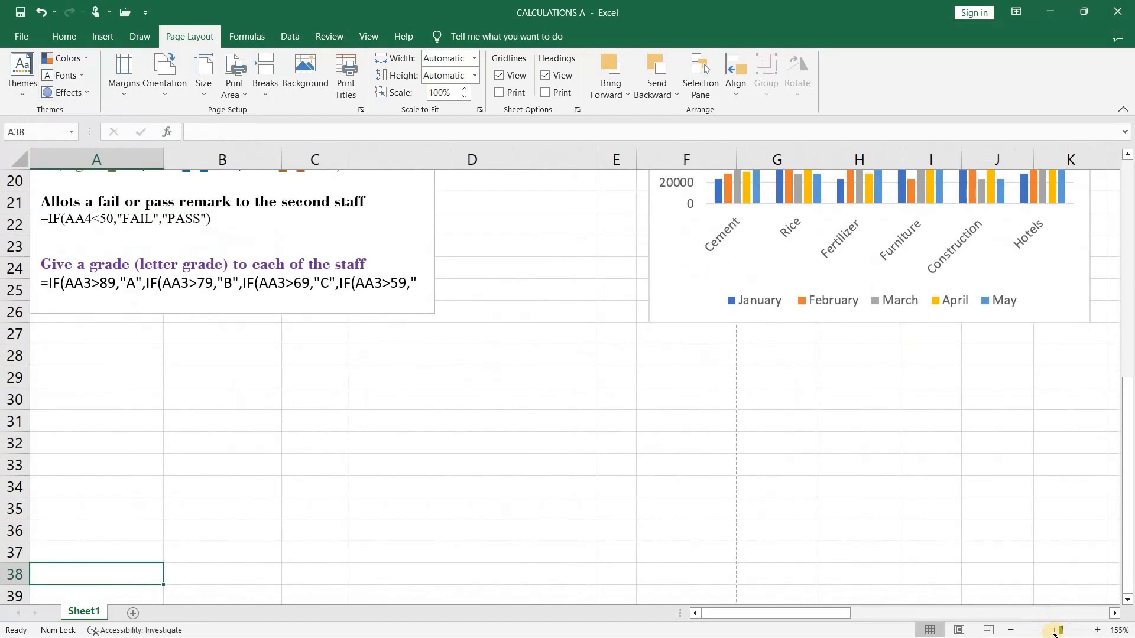
scroll(958, 434, up, 5)
scroll(881, 423, down, 1)
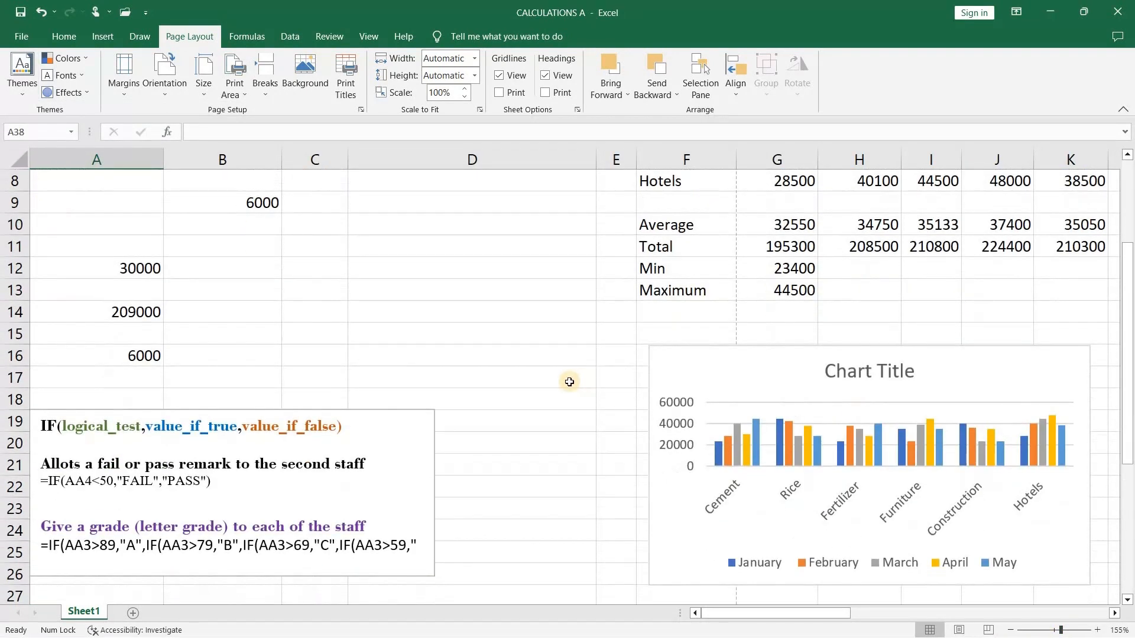
scroll(541, 341, down, 1)
click(22, 74)
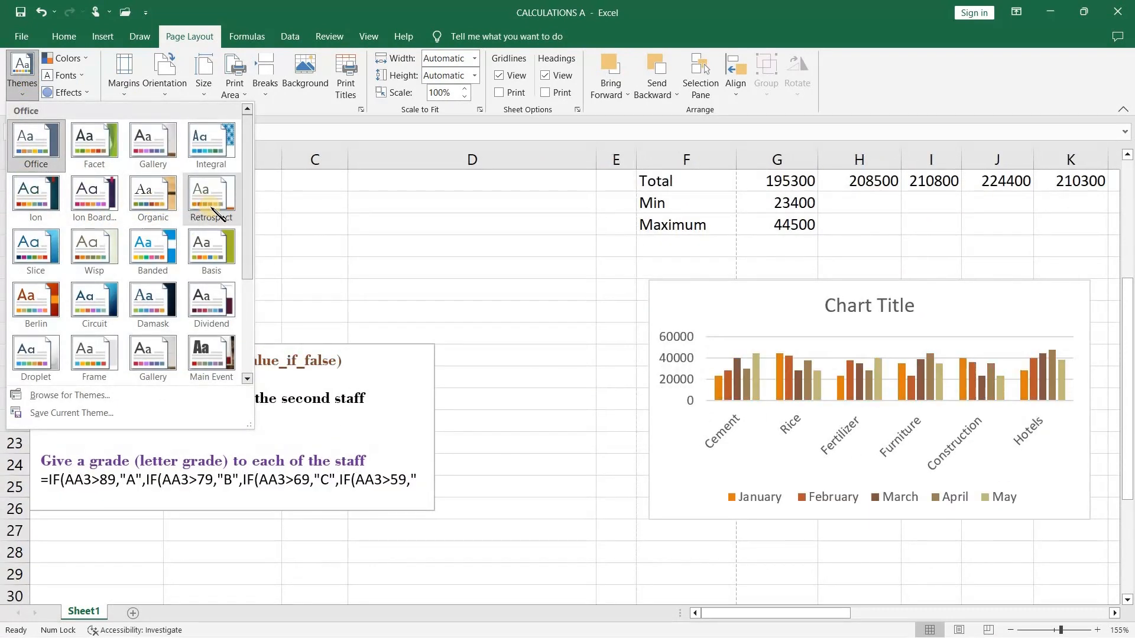
scroll(810, 278, up, 1)
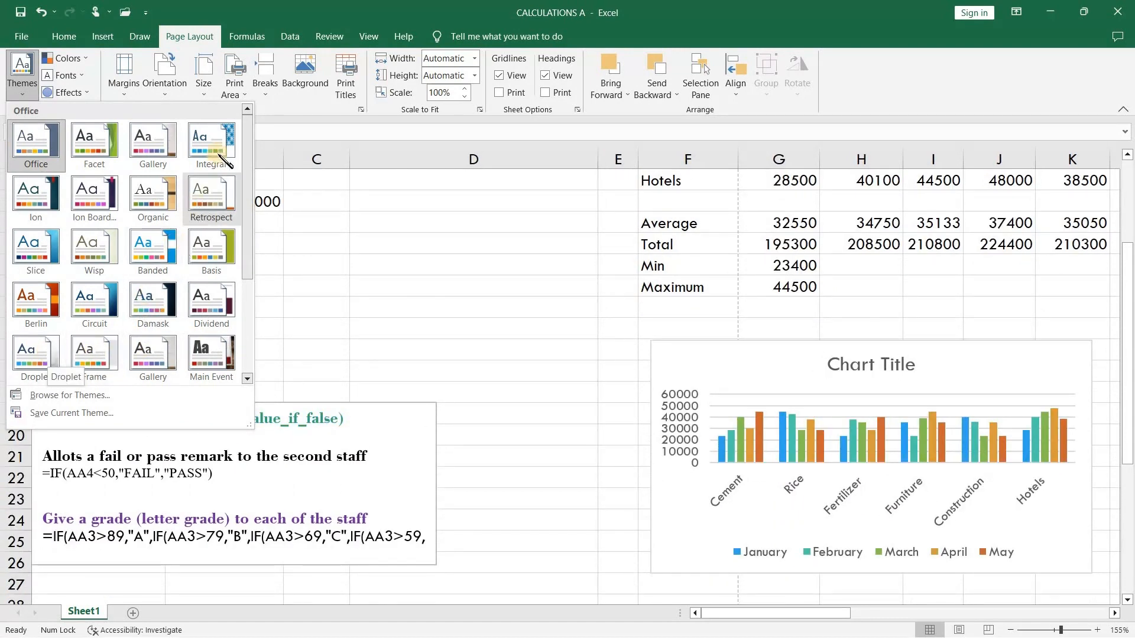
click(177, 189)
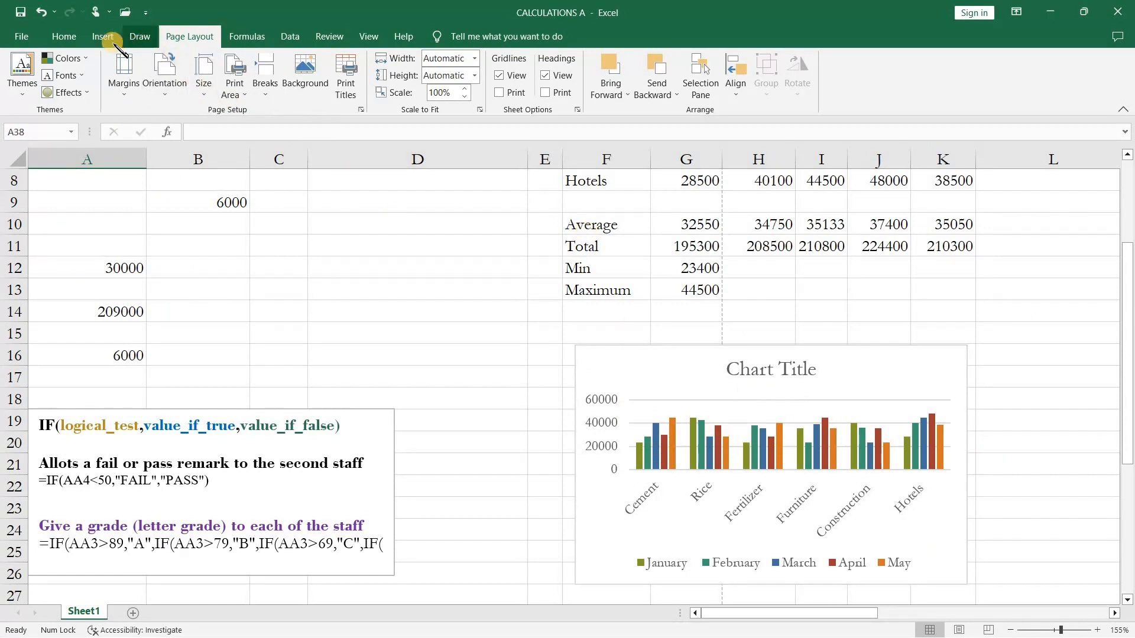
Change the theme colors to Red Violet and the theme fonts to Cambria.
click(81, 61)
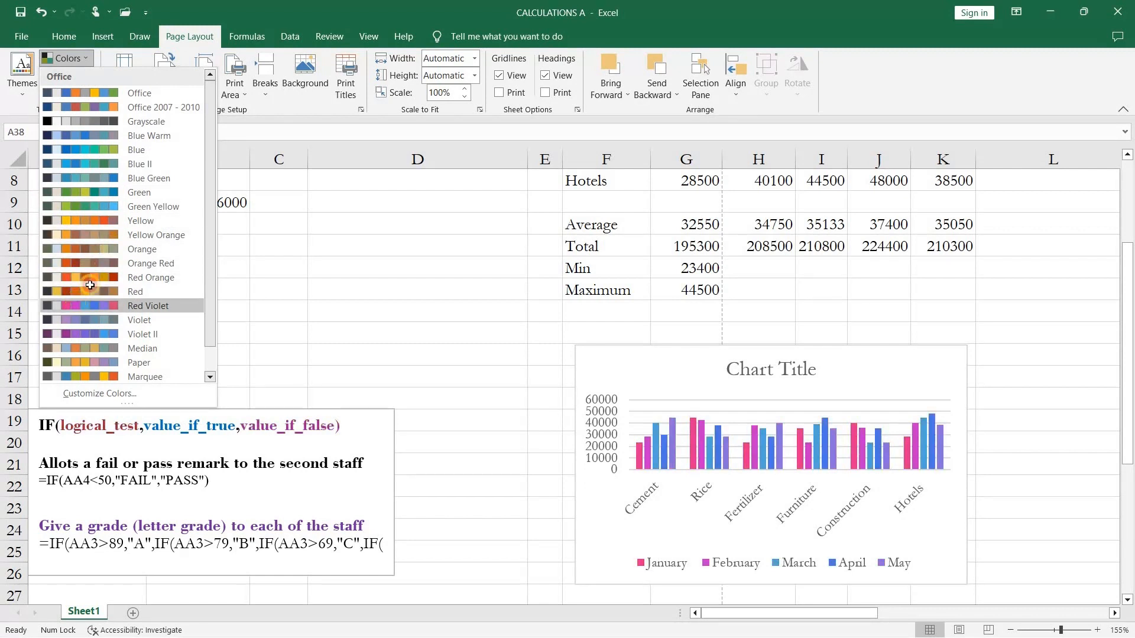
click(89, 290)
click(81, 75)
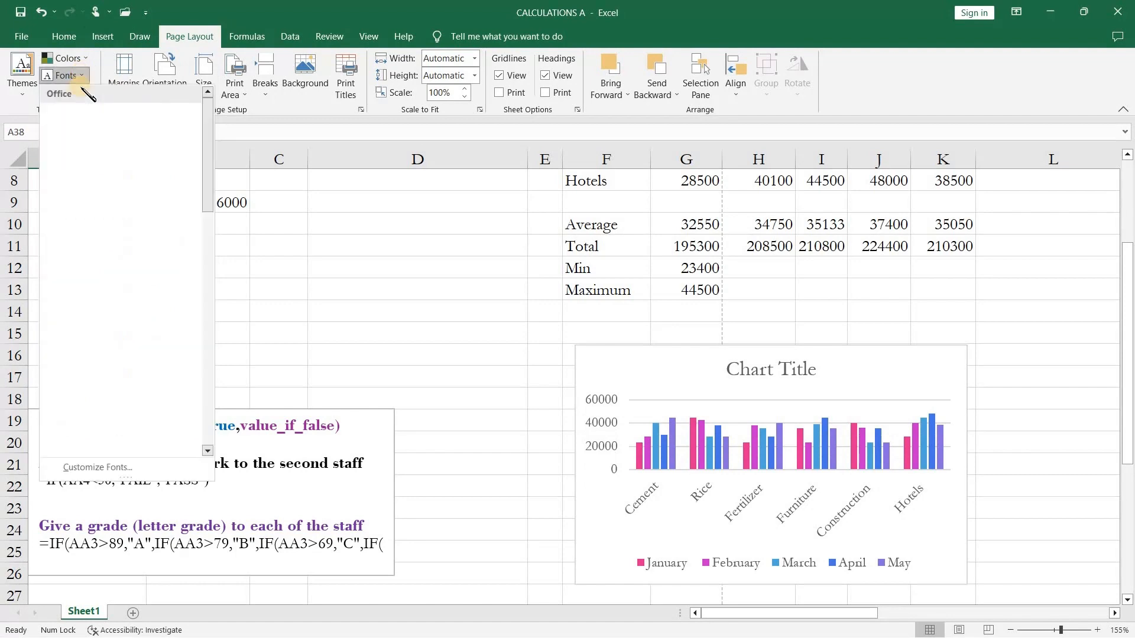
scroll(144, 362, down, 3)
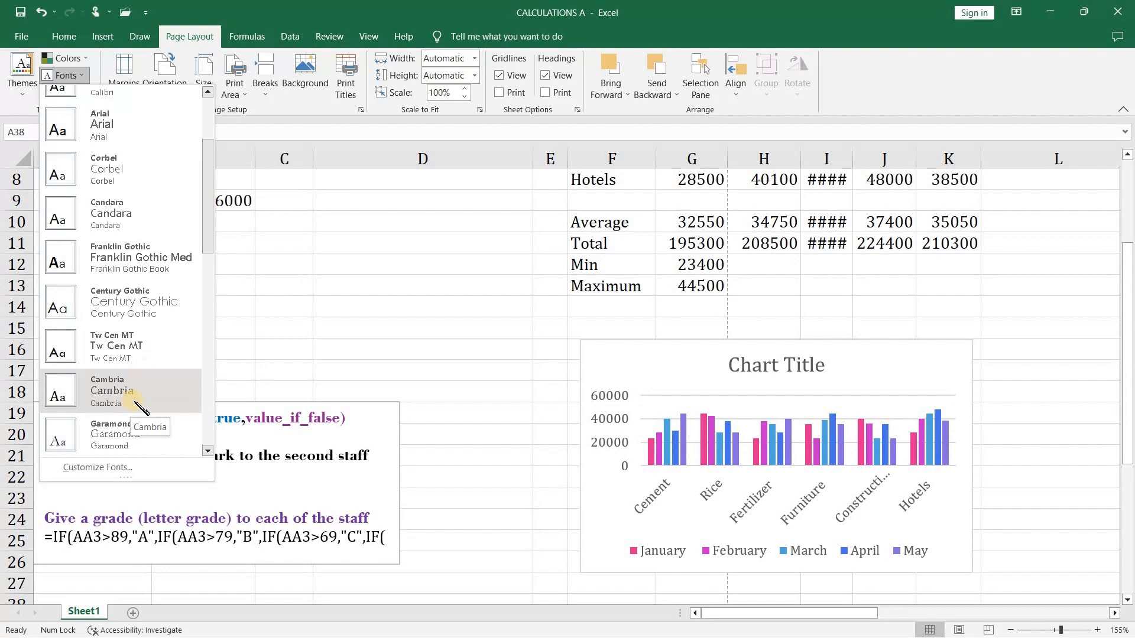
click(140, 406)
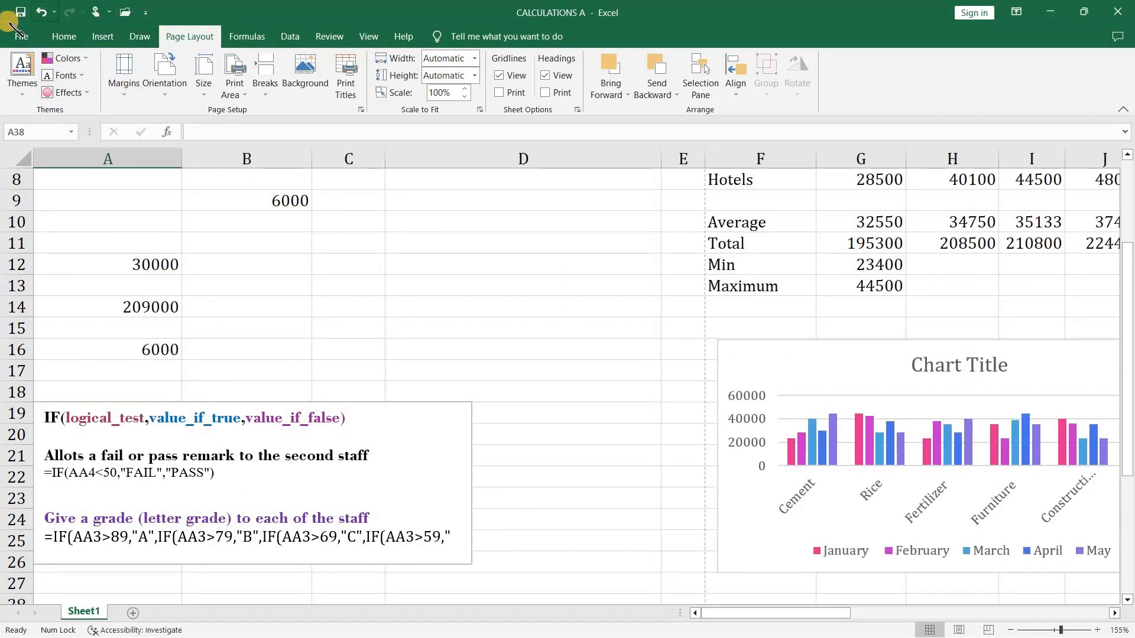
Open the print preview, check the print range choices and look through the pages of the active sheet.
click(64, 36)
scroll(562, 357, up, 3)
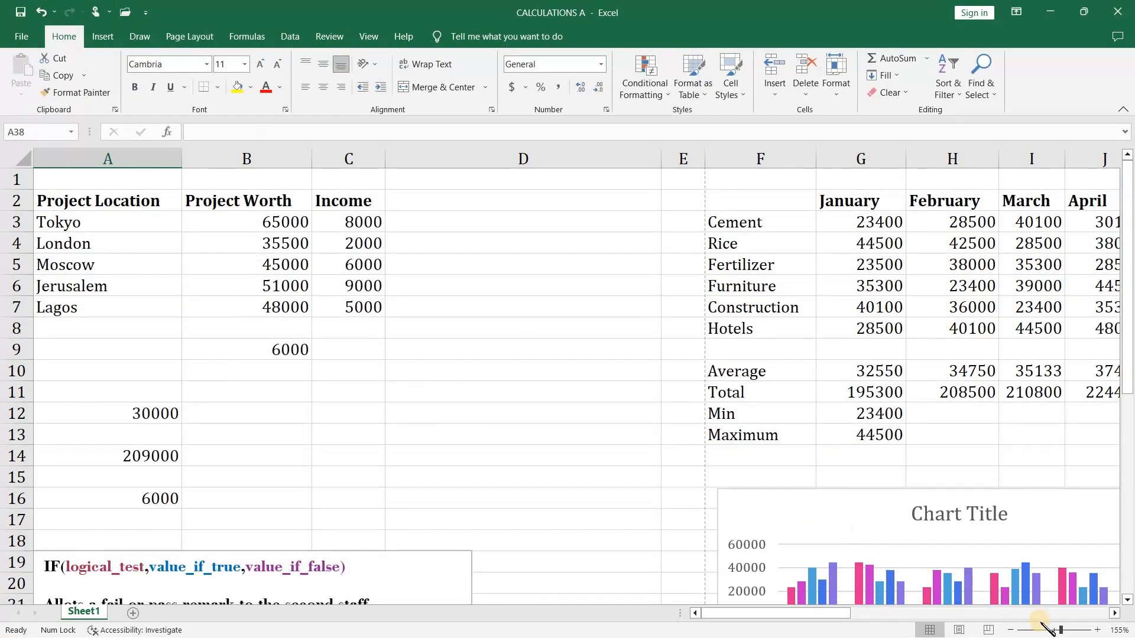
click(1041, 630)
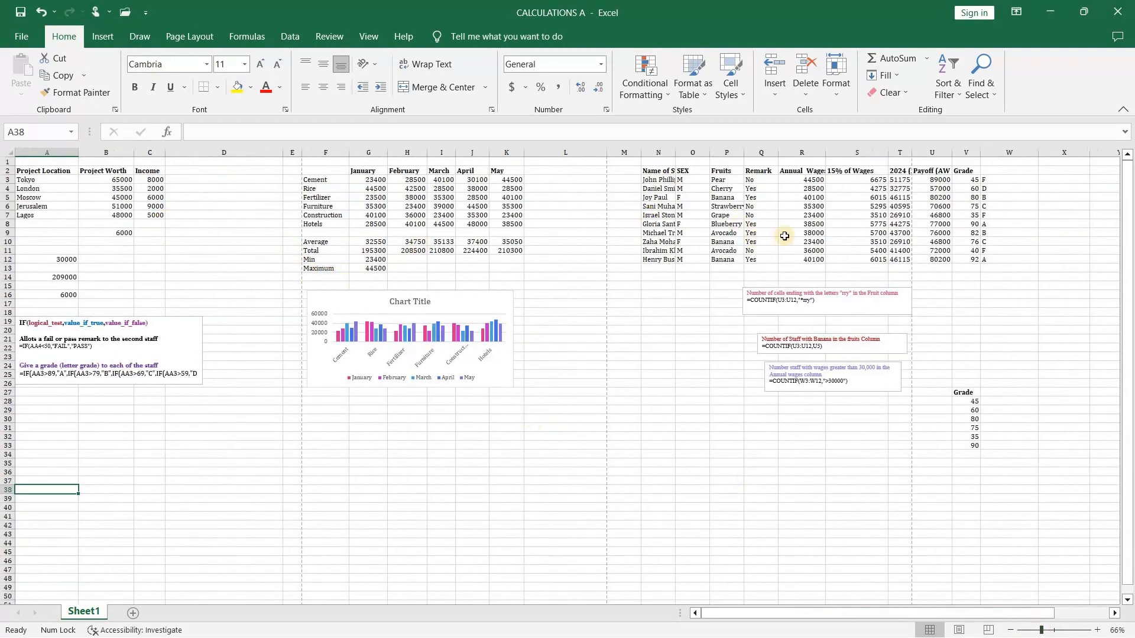
click(23, 38)
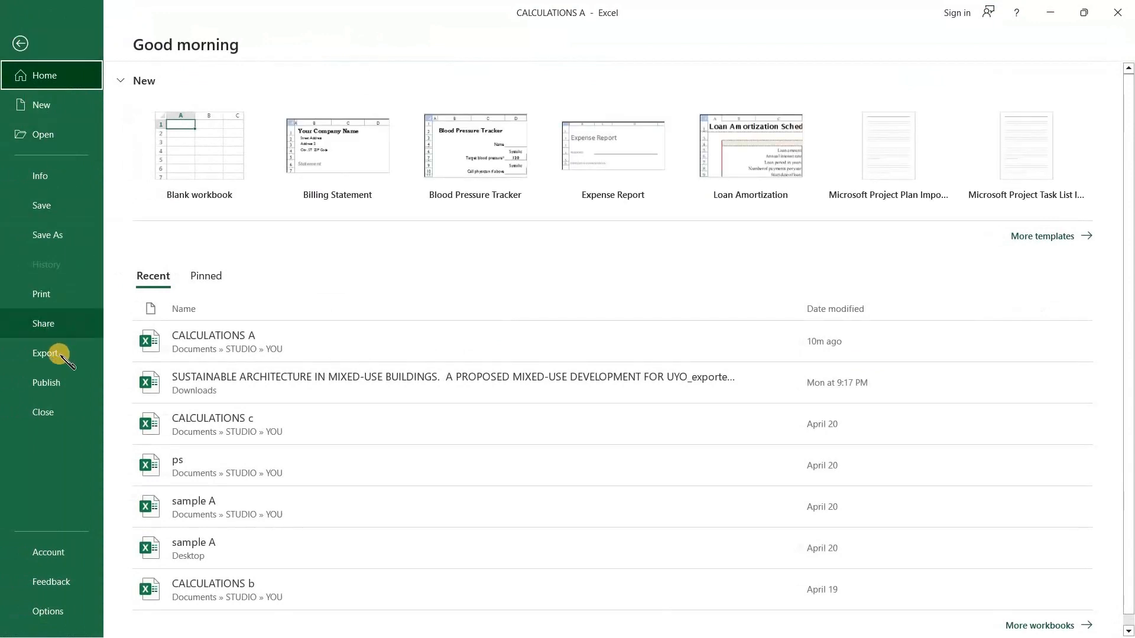
click(55, 295)
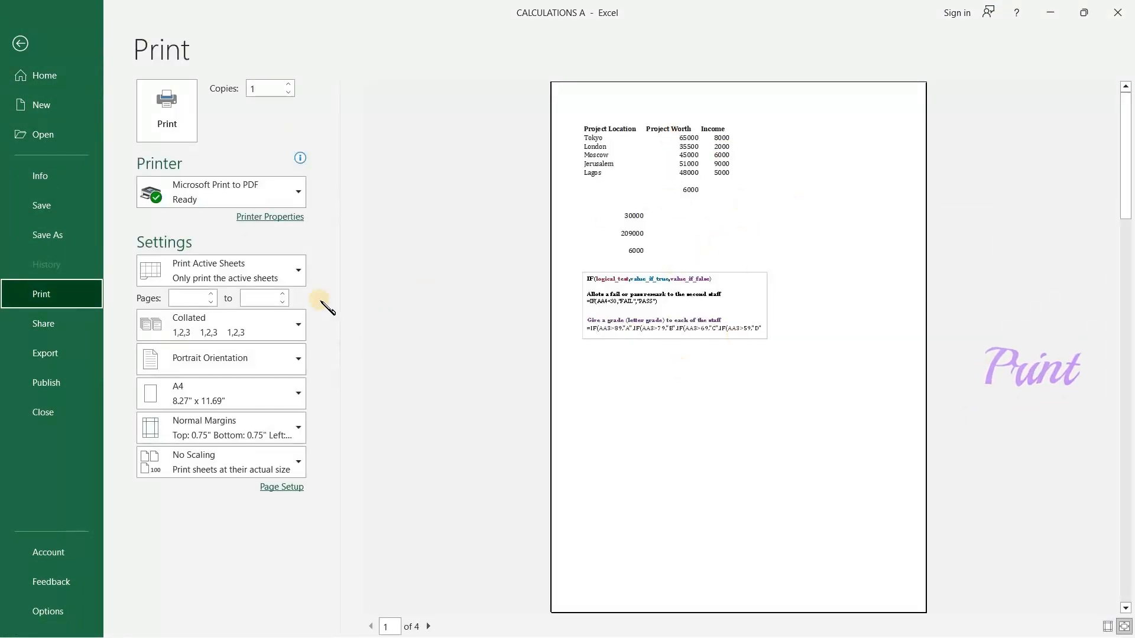
click(282, 265)
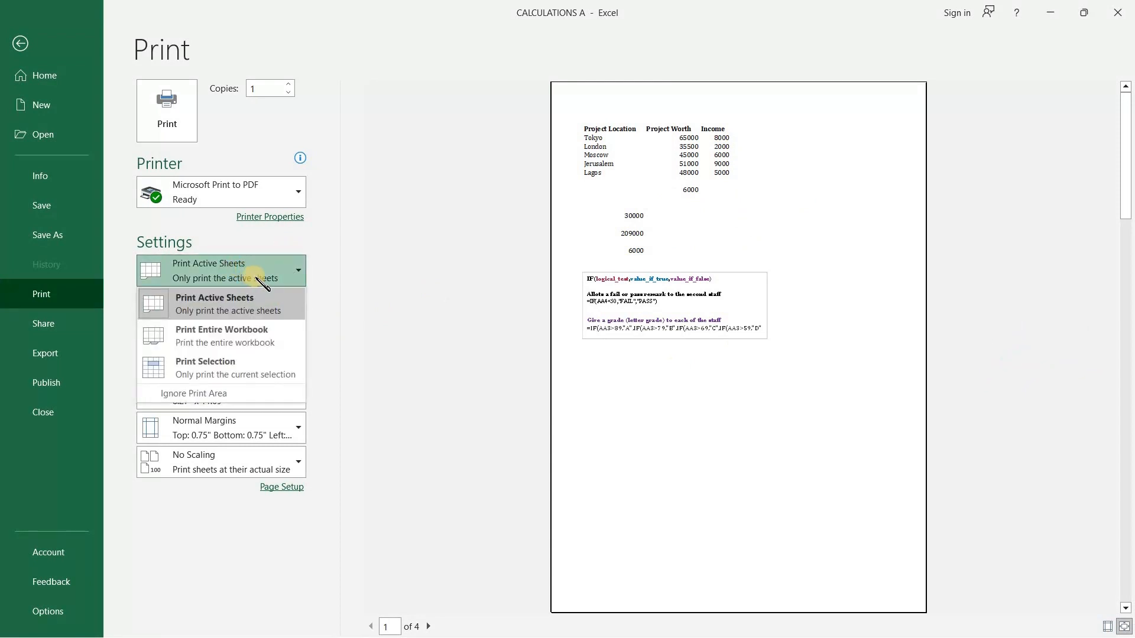
click(800, 254)
scroll(798, 260, down, 1)
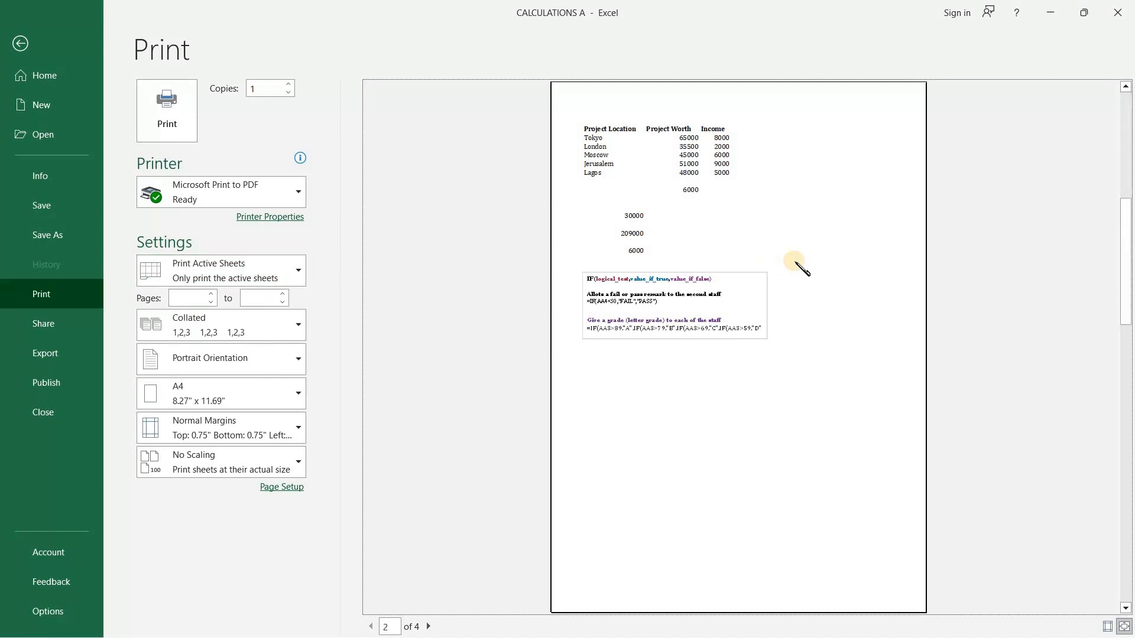
scroll(744, 248, down, 2)
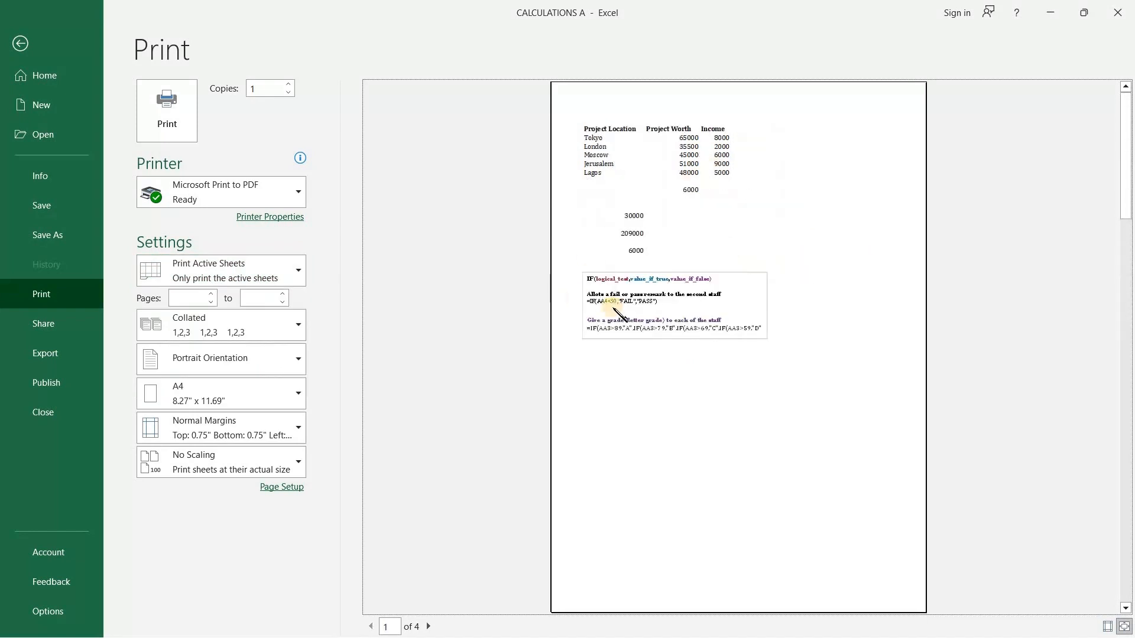
scroll(662, 248, down, 1)
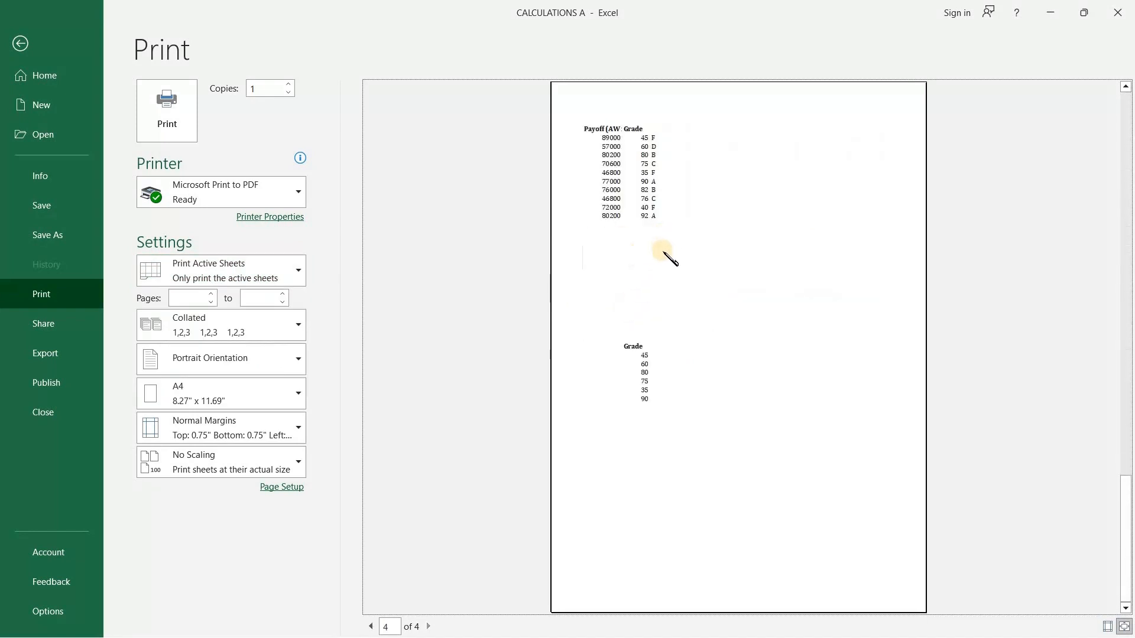
scroll(661, 254, up, 3)
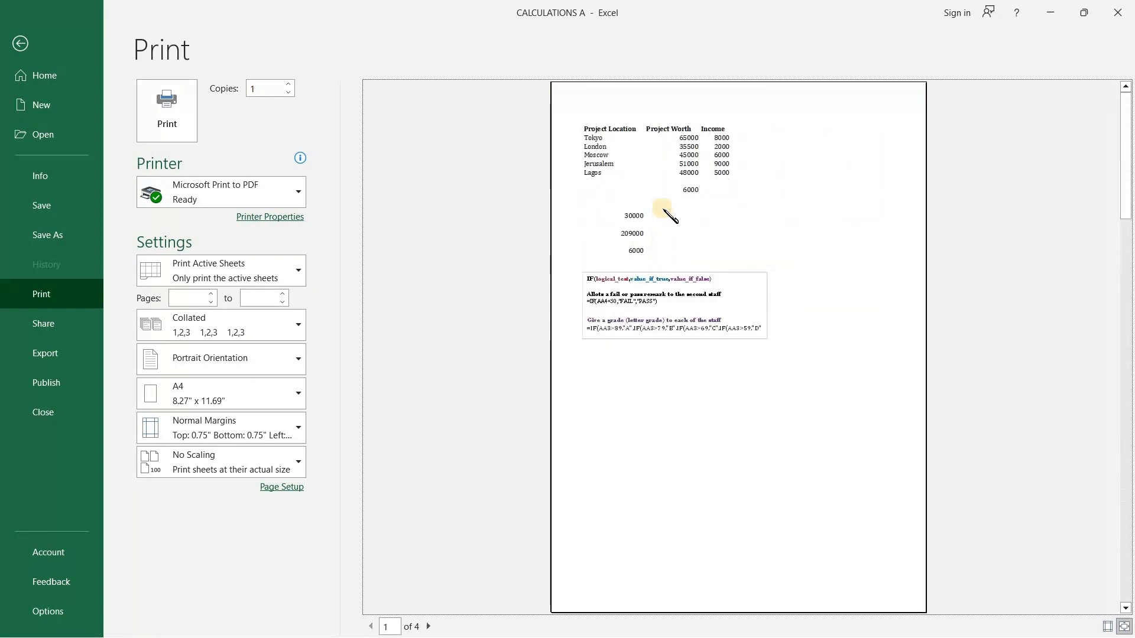
Set the print range to Print Entire Workbook, look through the previewed pages and return to the worksheet.
click(265, 267)
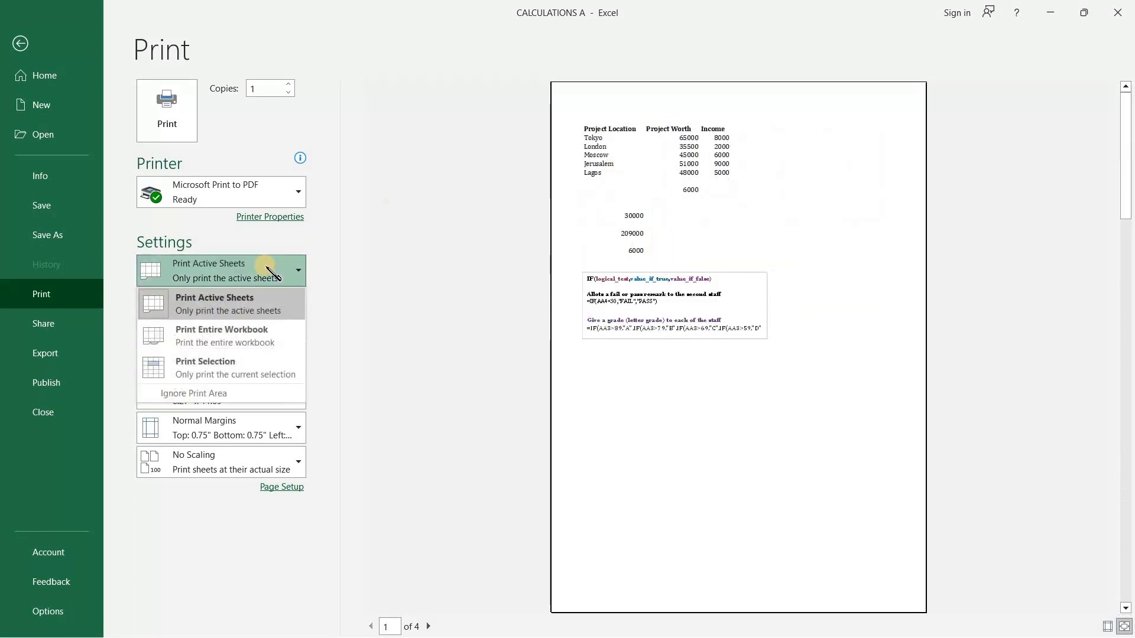
click(254, 337)
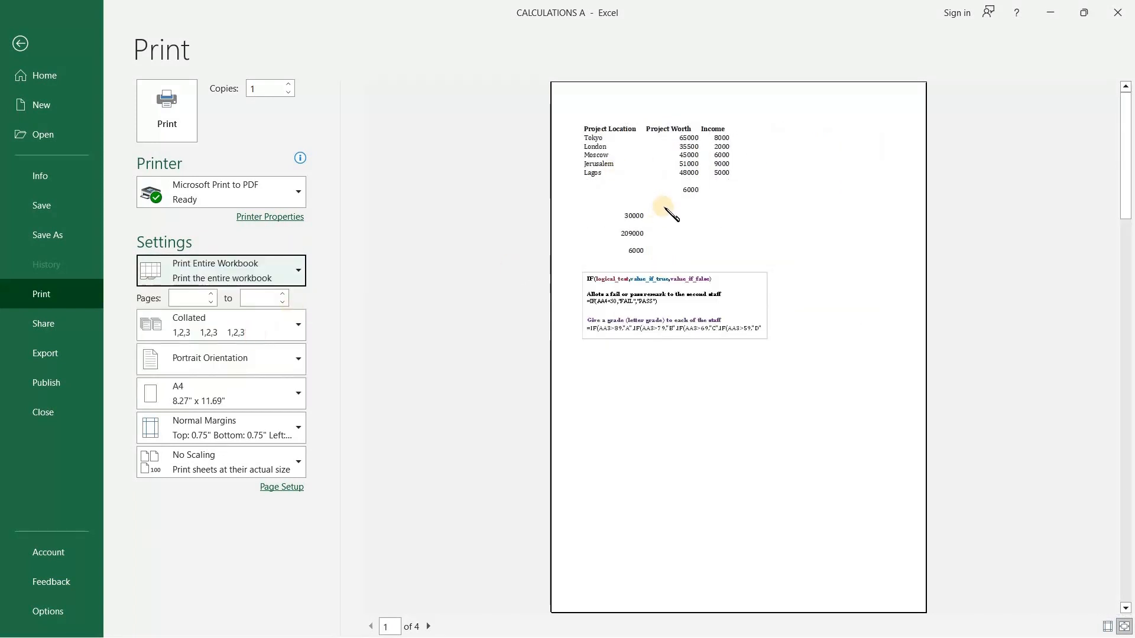
scroll(726, 232, down, 2)
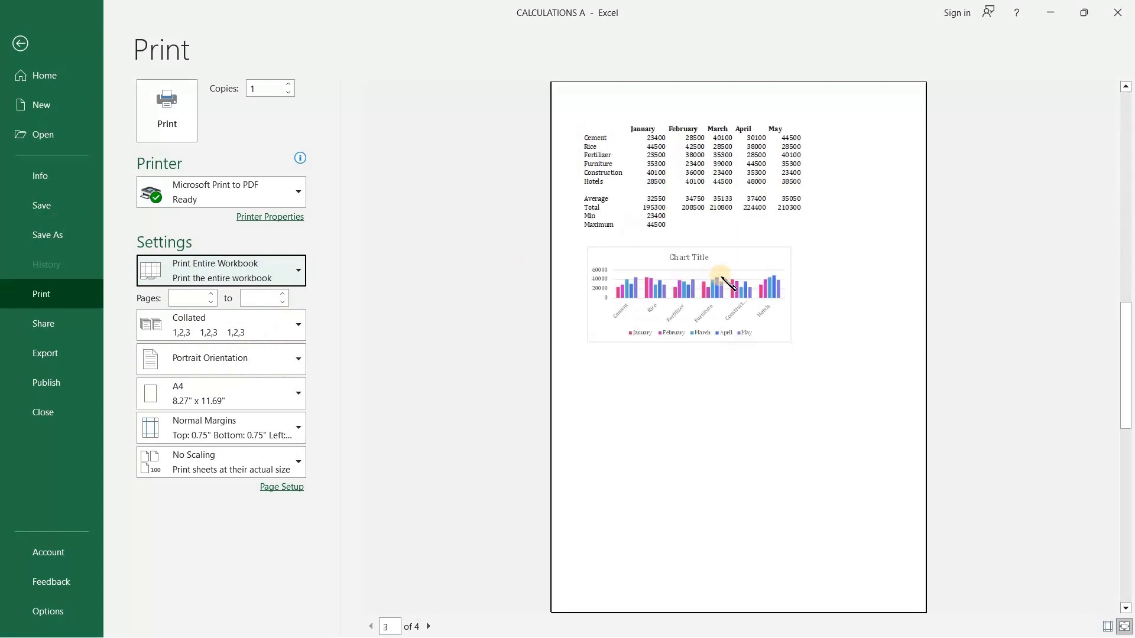
scroll(665, 227, up, 2)
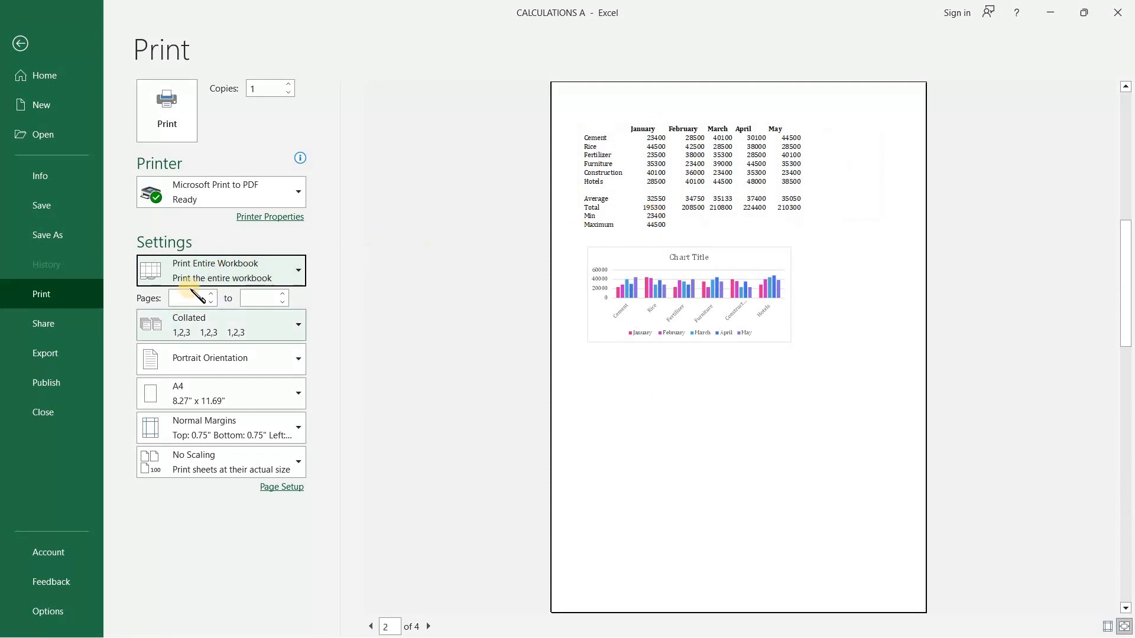
click(211, 283)
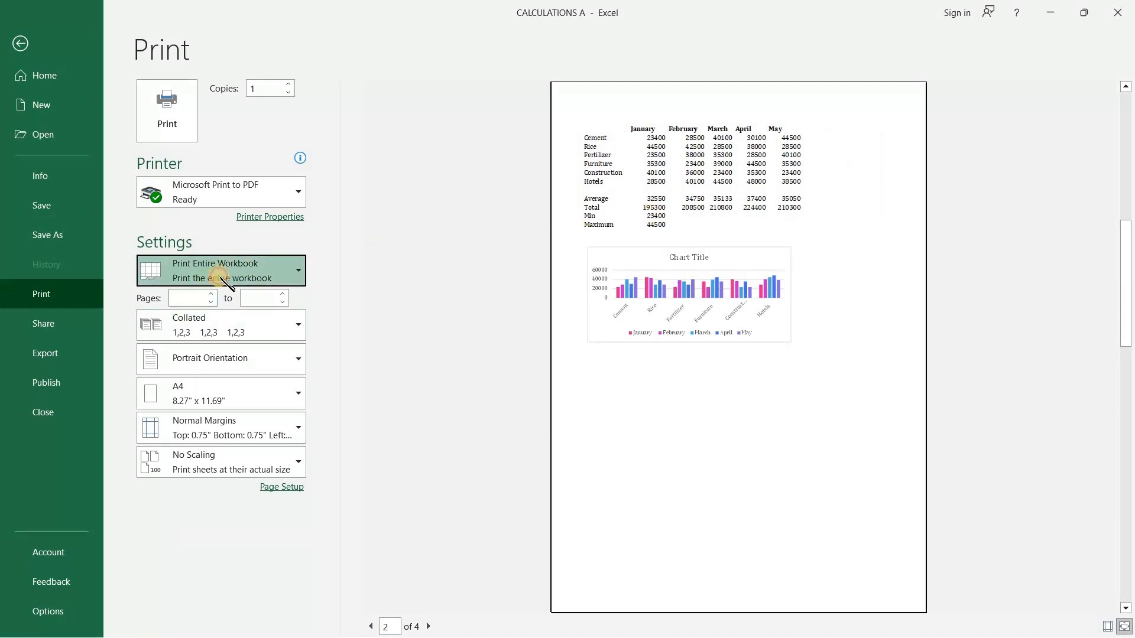
click(236, 300)
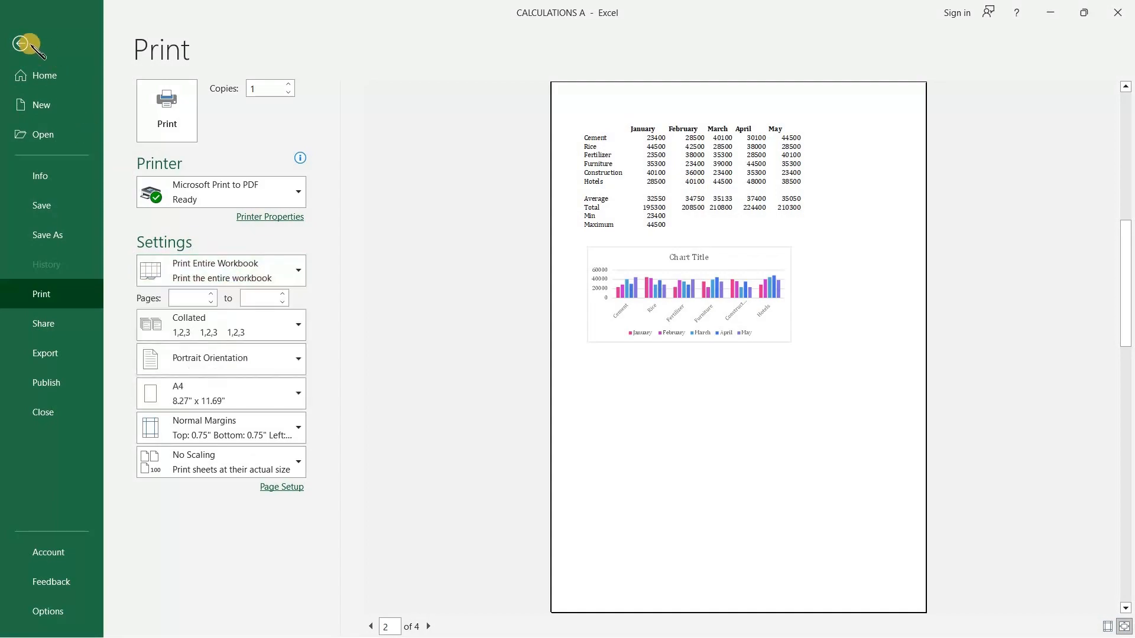
click(20, 43)
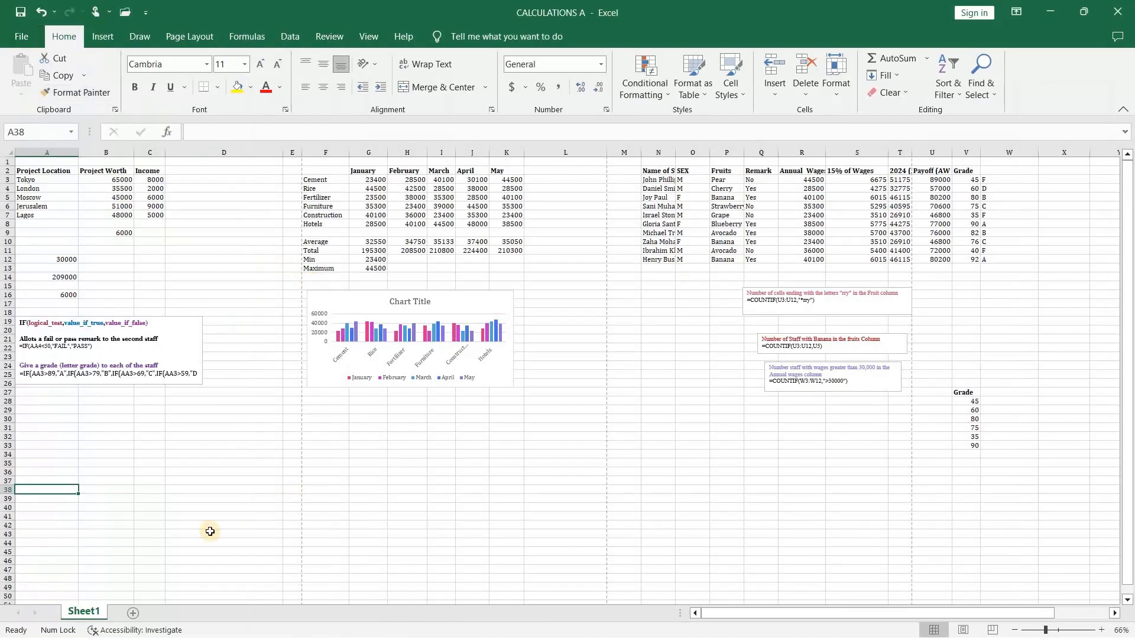
Add a second, blank worksheet and switch between it and Sheet1, ending on the new sheet.
click(134, 615)
click(89, 612)
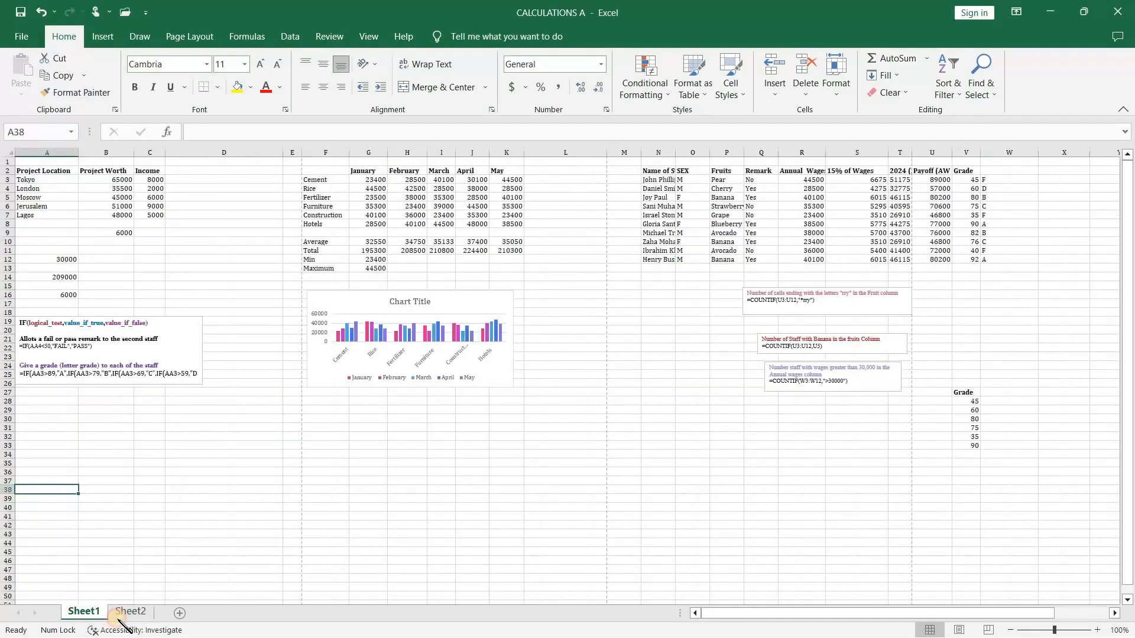
click(142, 613)
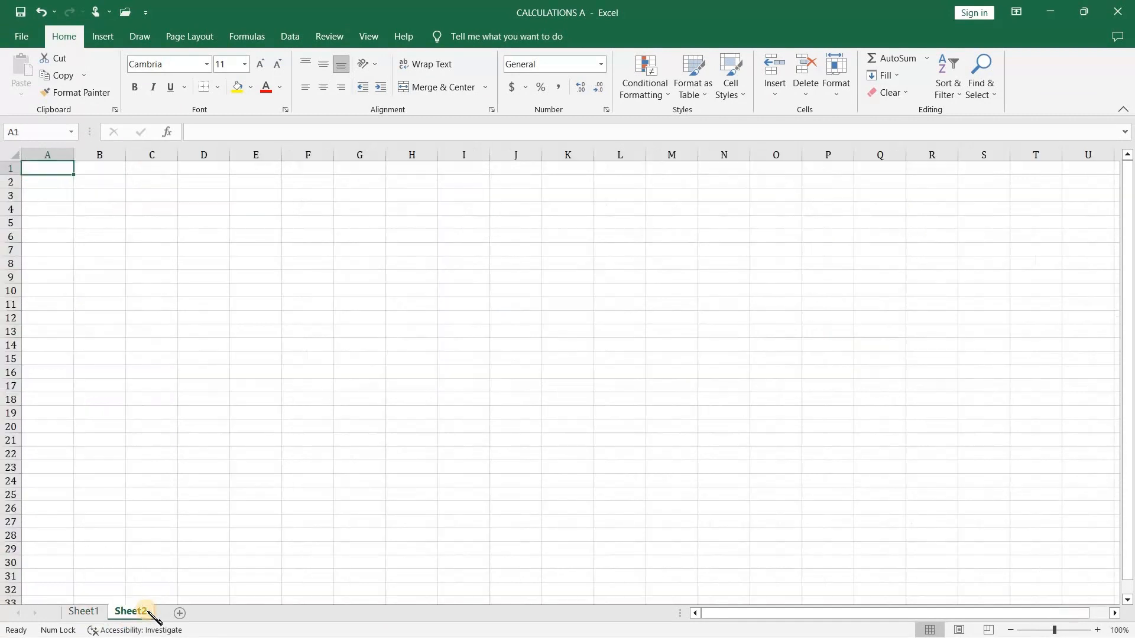
click(95, 612)
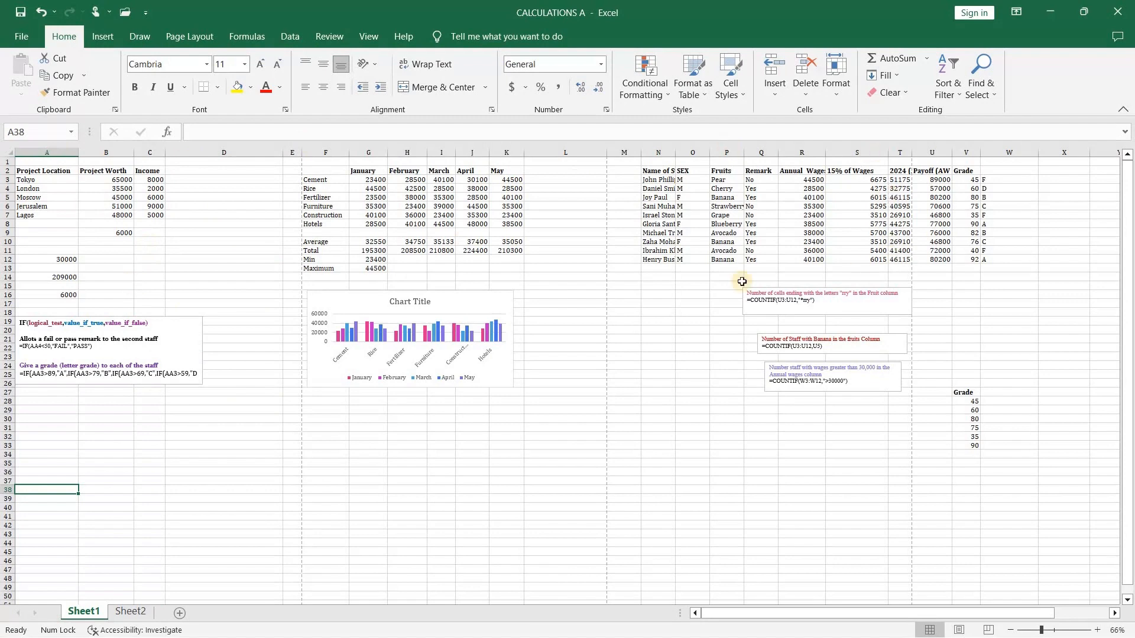
click(142, 615)
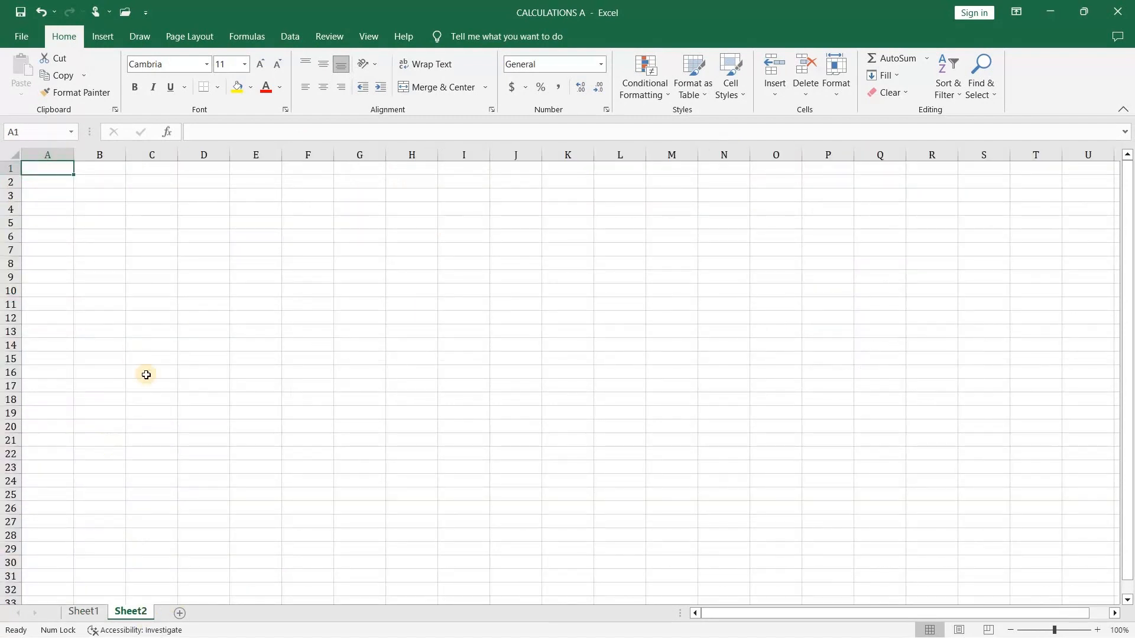
click(86, 612)
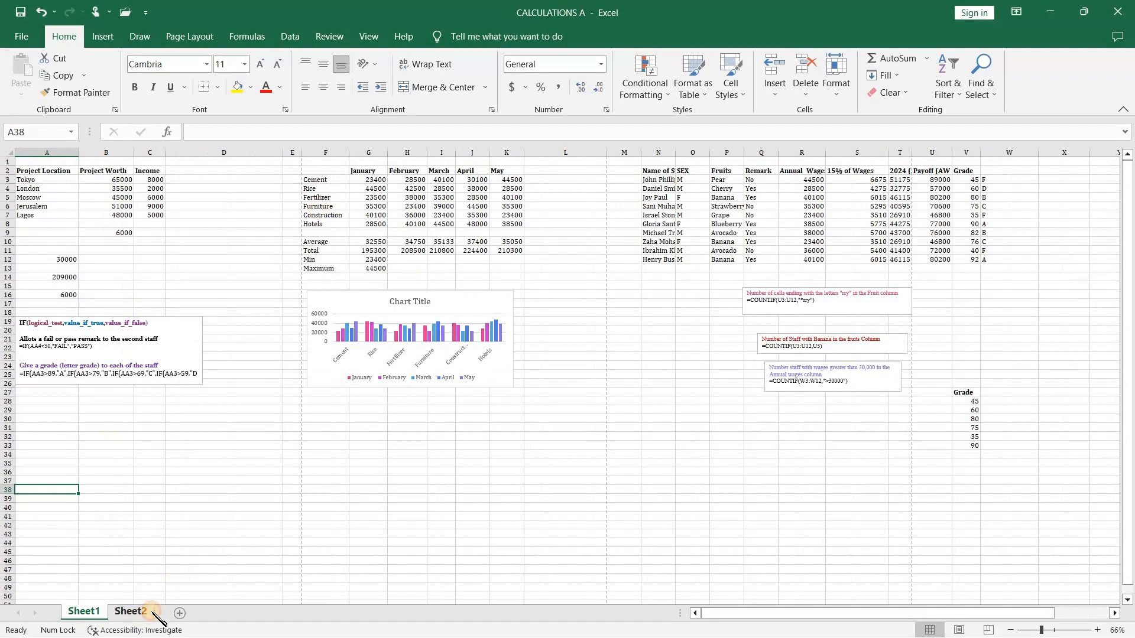
click(133, 613)
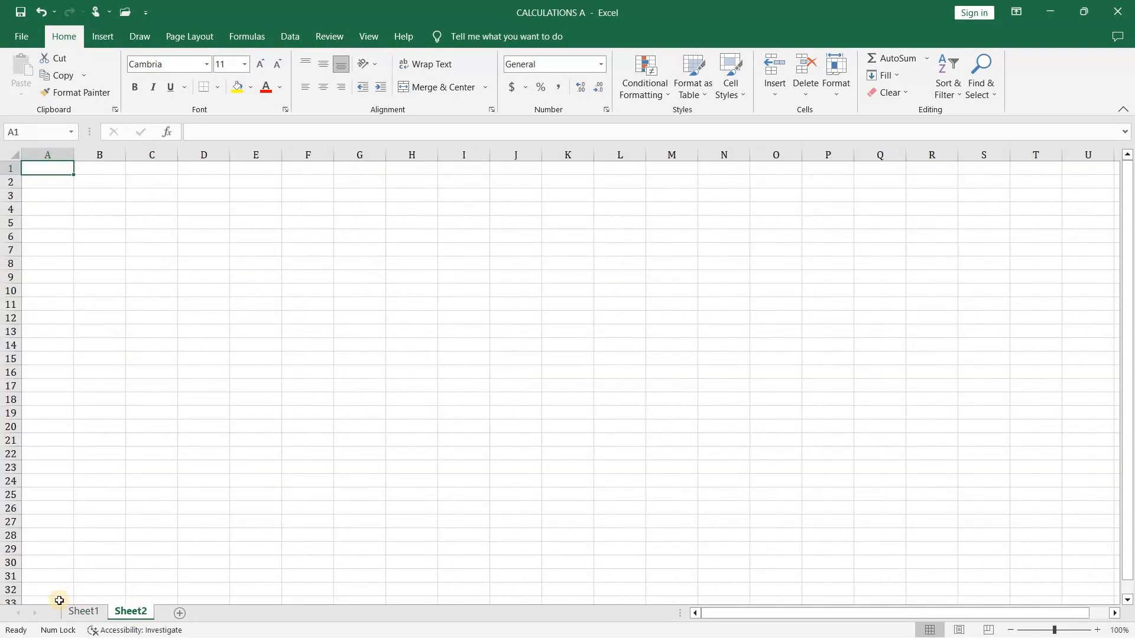
Return to Sheet1 and view it in Page Break Preview, followed by Page Layout view.
click(79, 613)
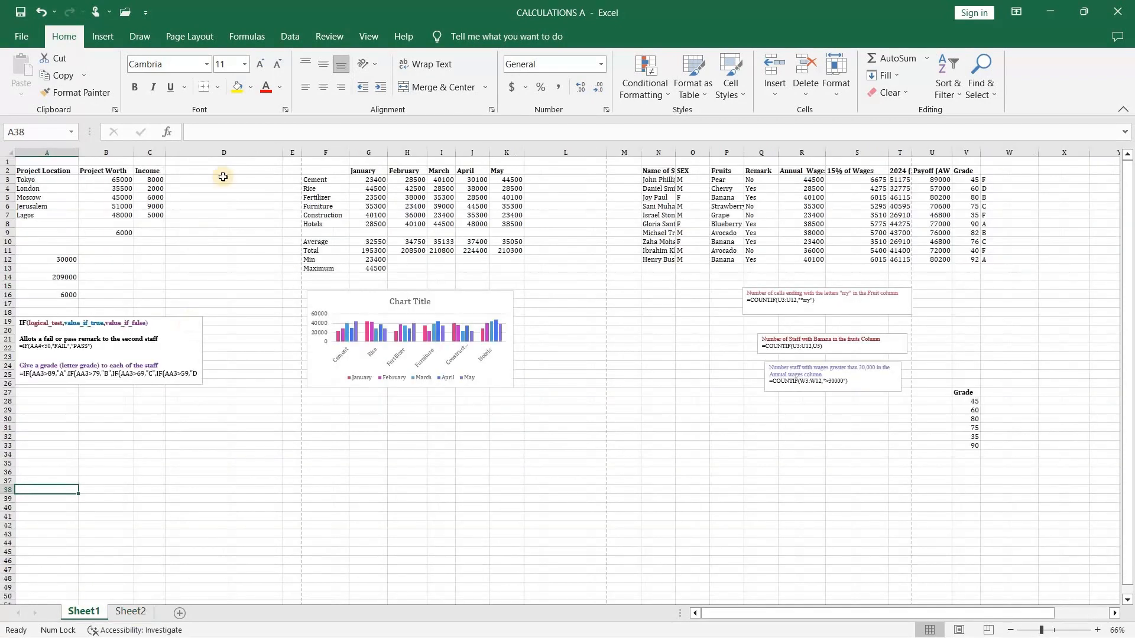
click(369, 38)
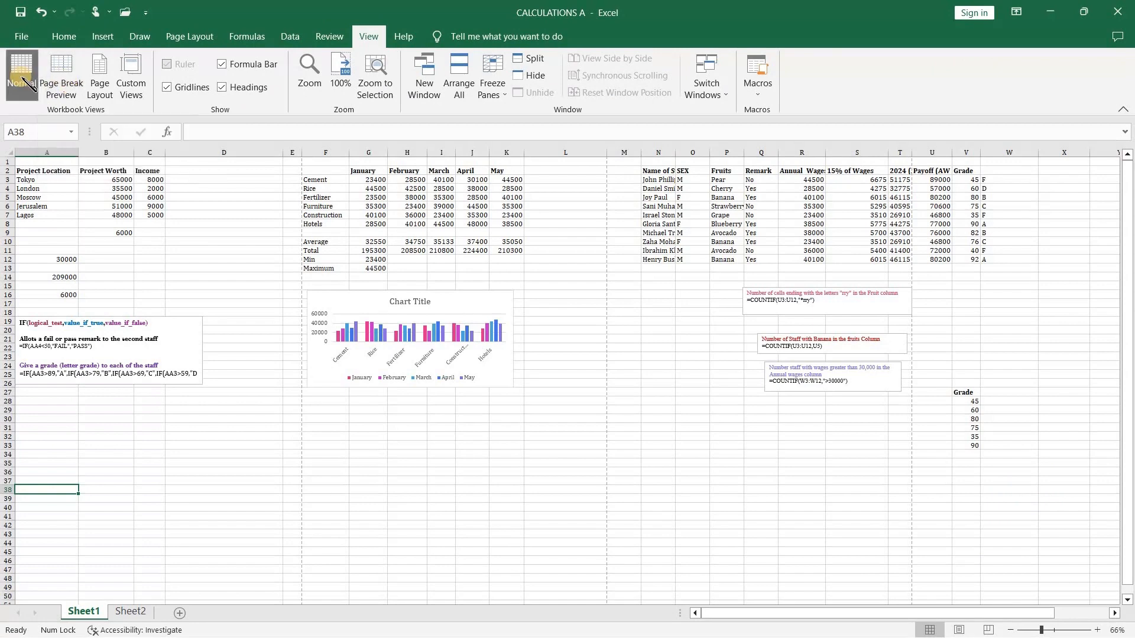
click(62, 80)
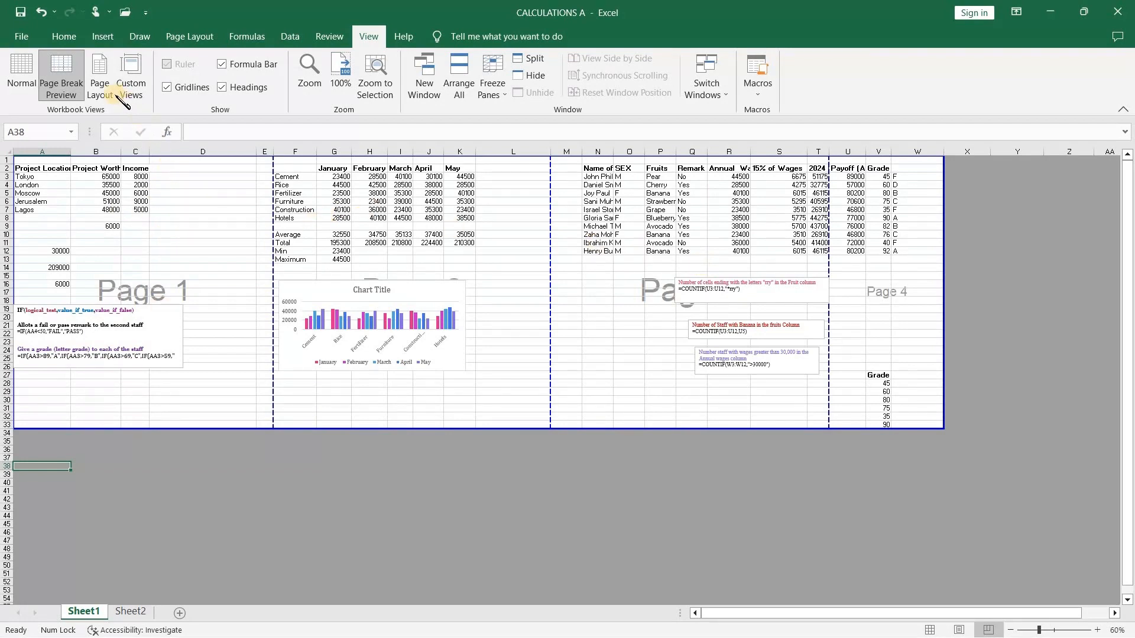
click(99, 82)
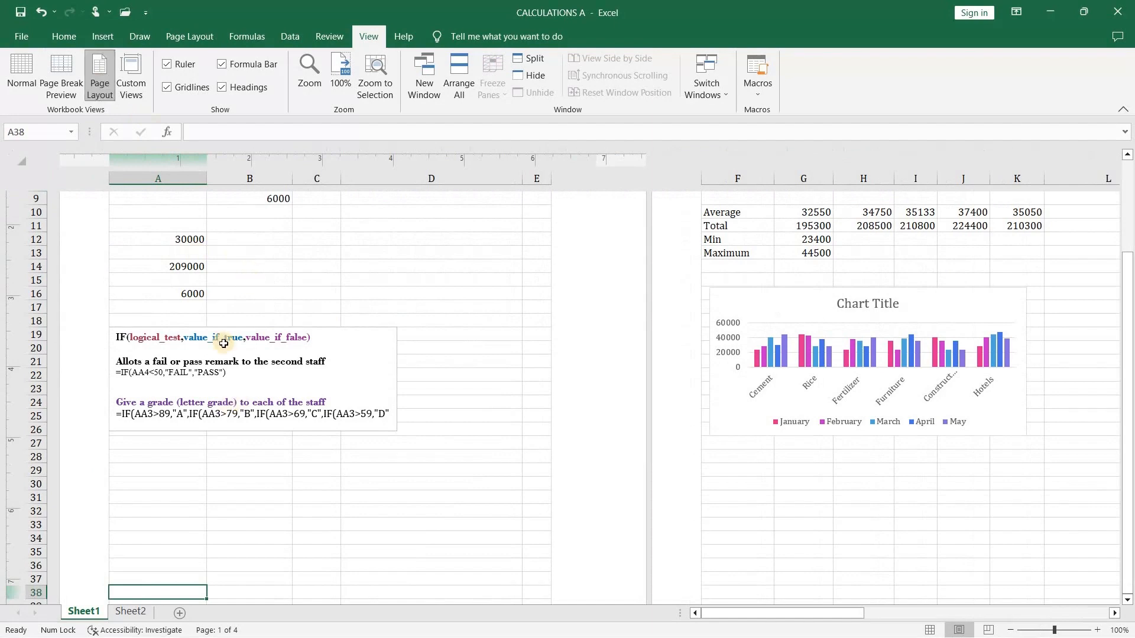
Look through the pages of Sheet1 in Page Layout view and return to Normal view.
scroll(266, 295, up, 3)
scroll(353, 301, down, 3)
scroll(696, 412, down, 4)
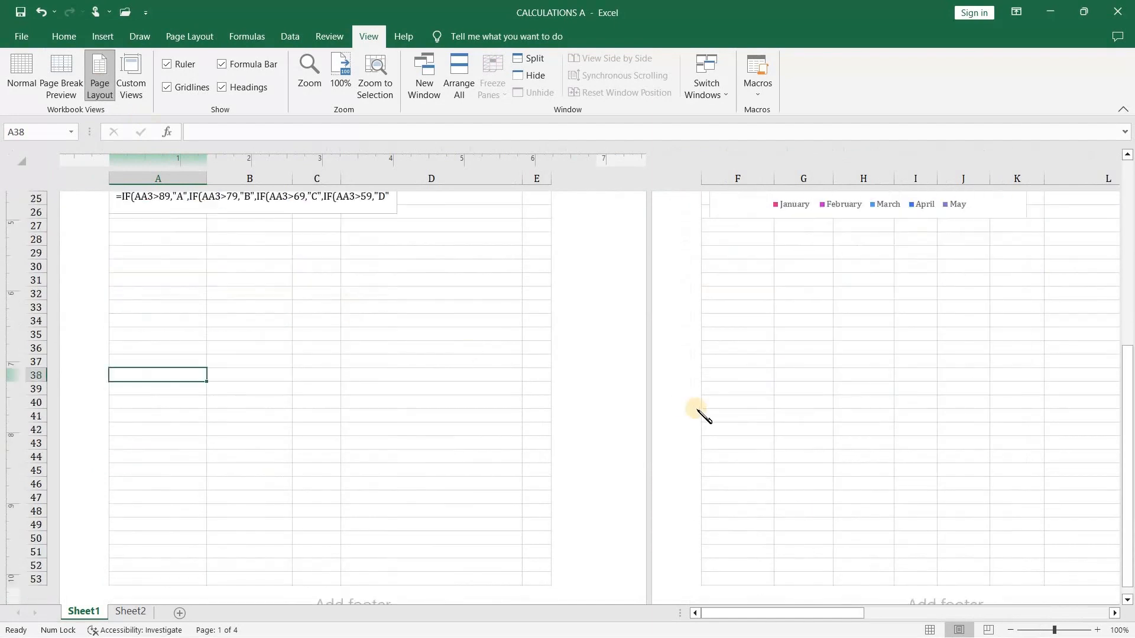
scroll(850, 350, up, 6)
drag(814, 615, 915, 612)
scroll(803, 343, down, 3)
scroll(888, 430, down, 1)
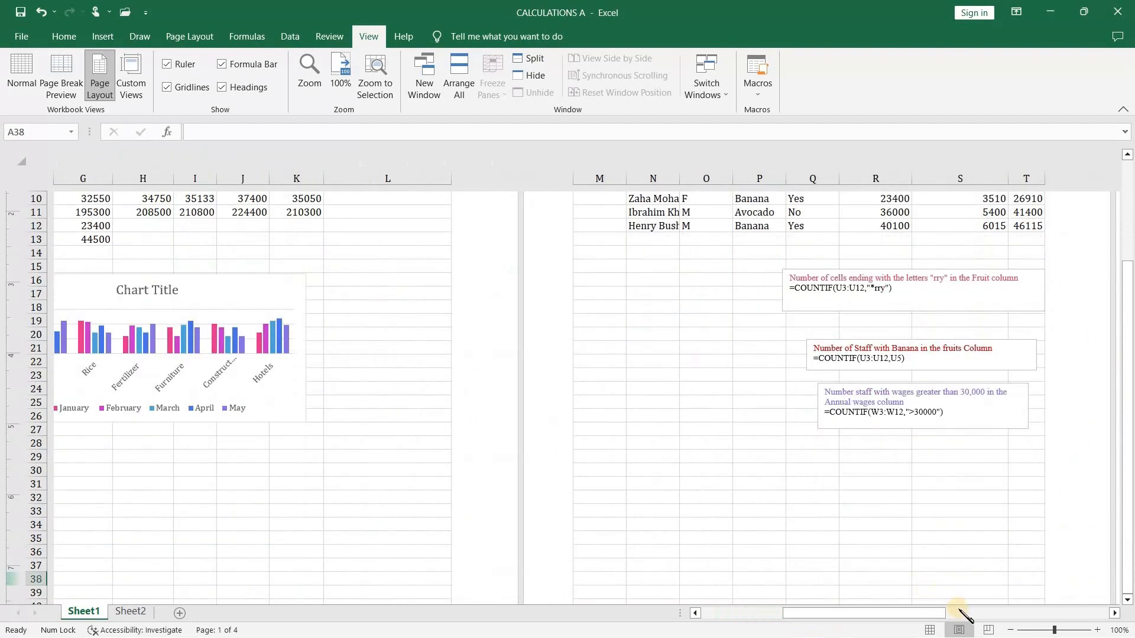
click(1011, 630)
scroll(690, 334, down, 5)
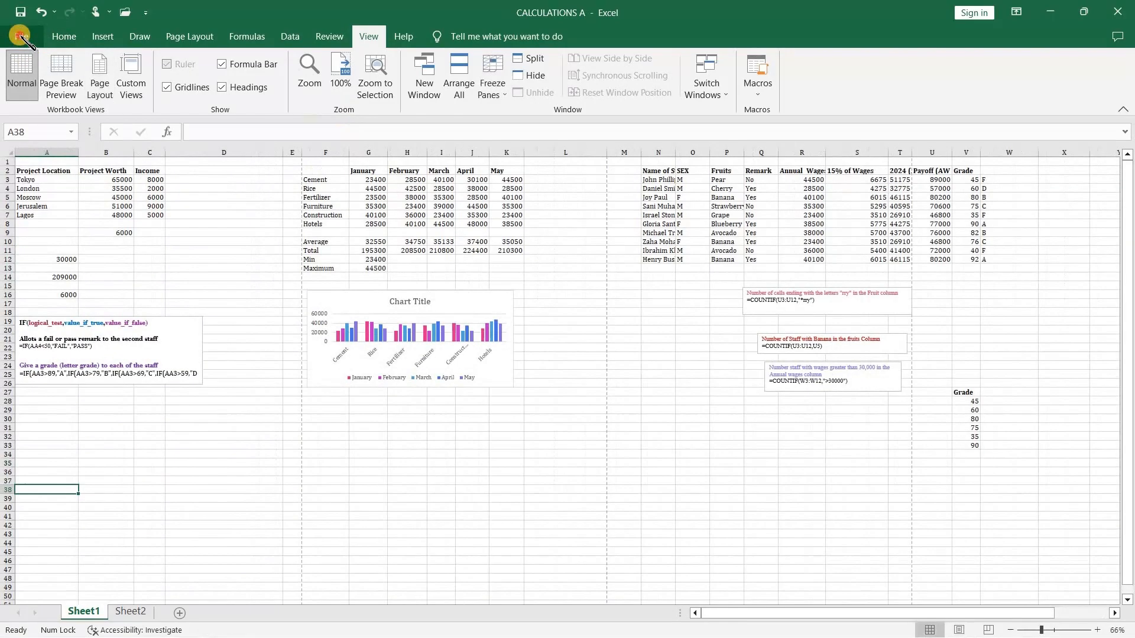
Open the print settings, compare the collation choices and set the print job to Uncollated.
click(21, 37)
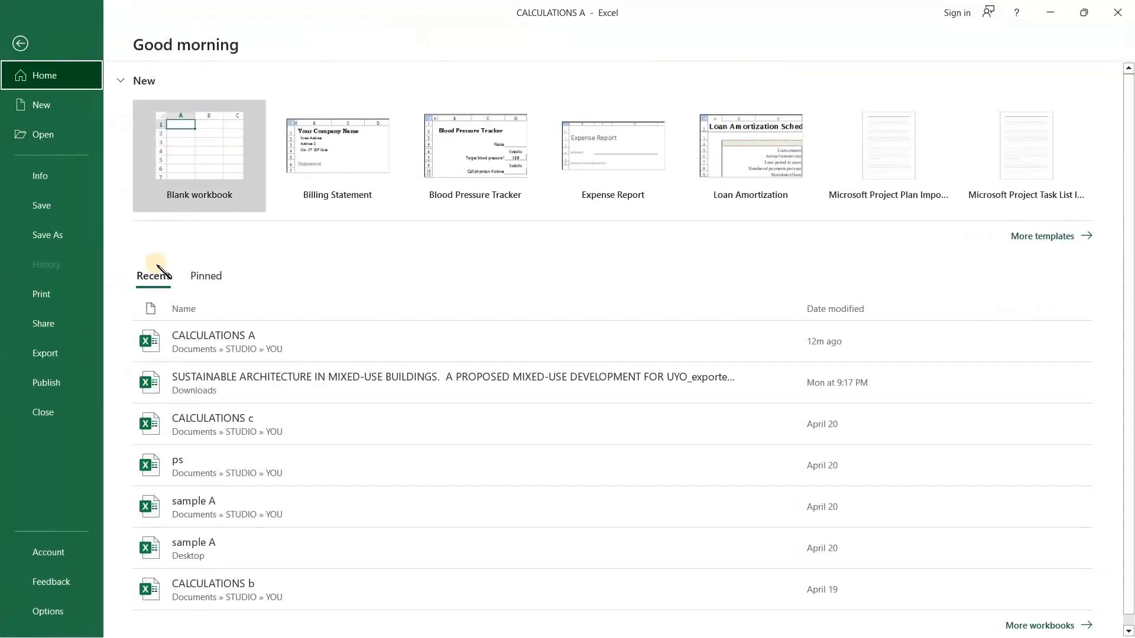
click(64, 303)
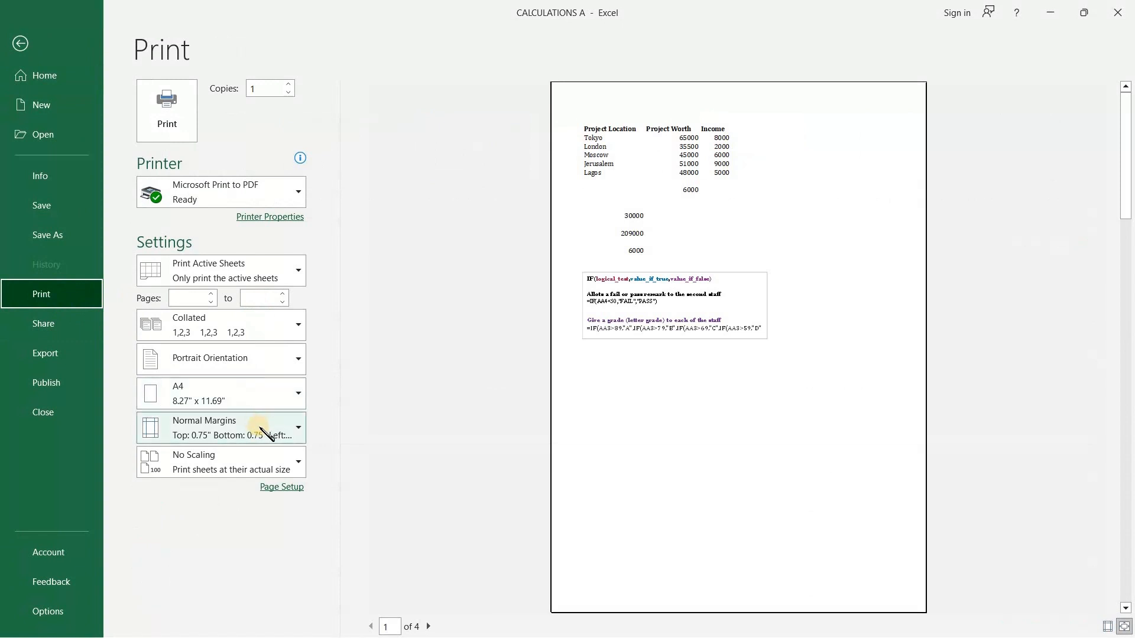
click(260, 331)
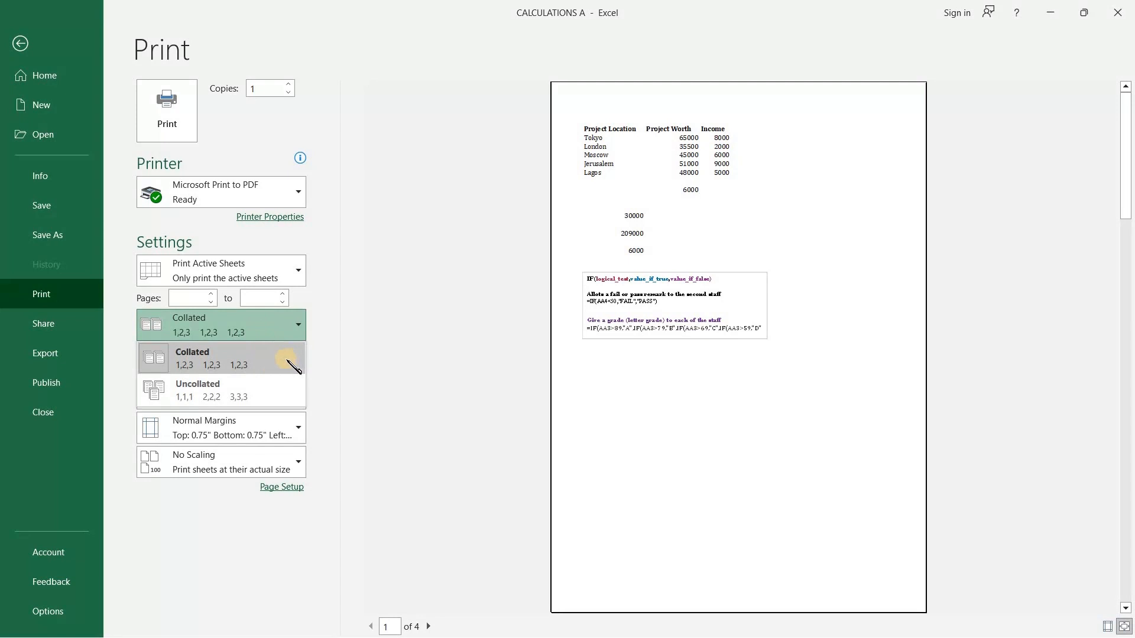
click(424, 332)
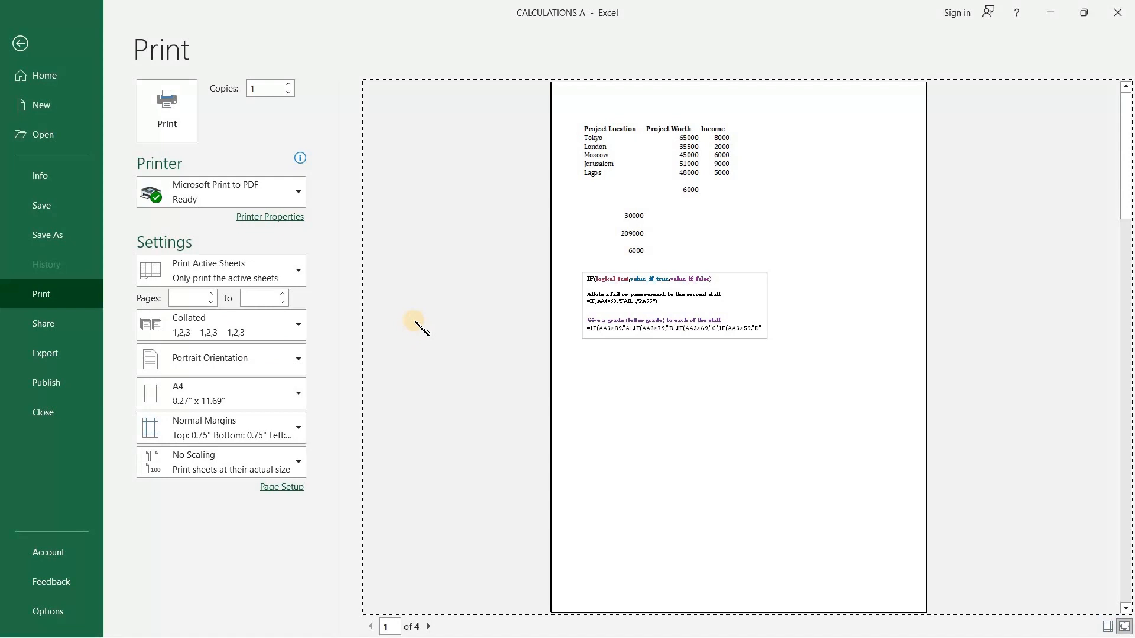
click(296, 326)
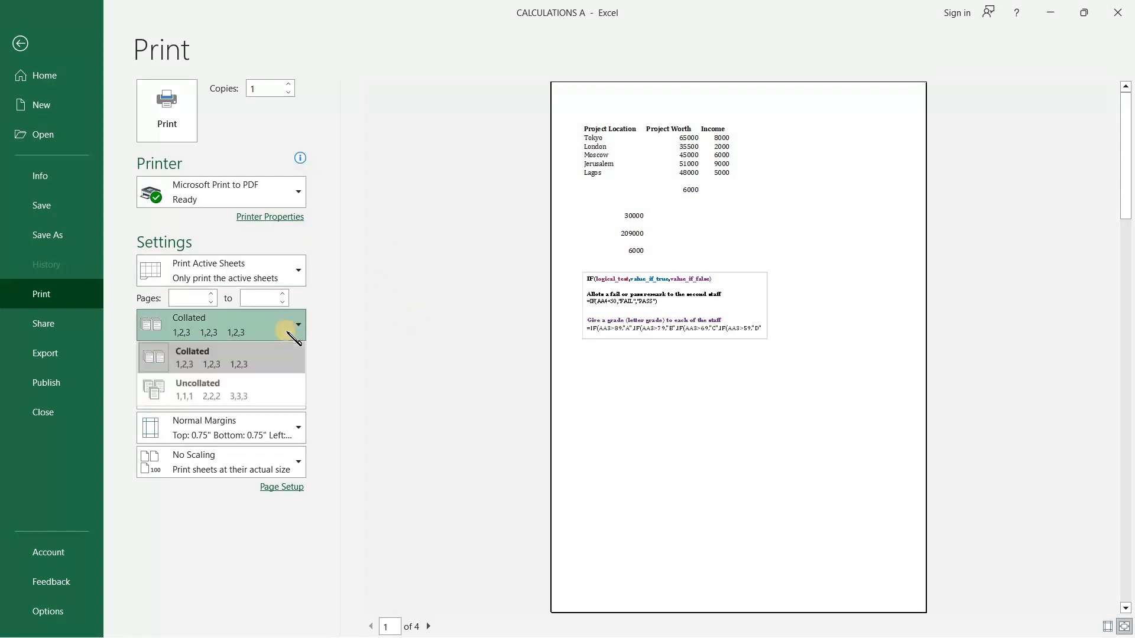
click(263, 392)
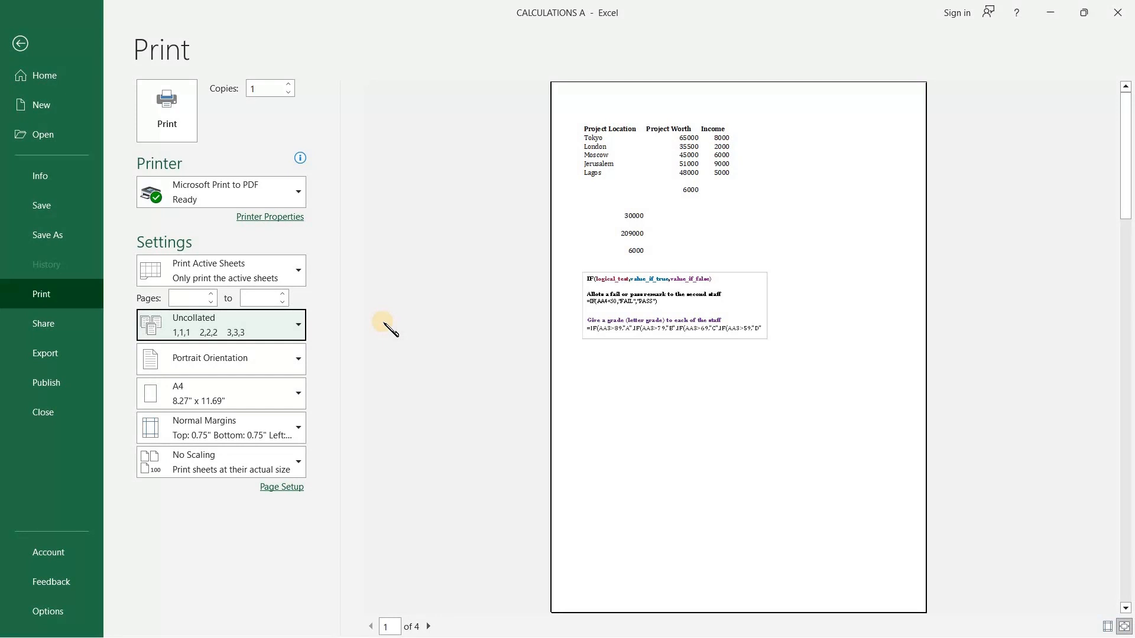
click(260, 322)
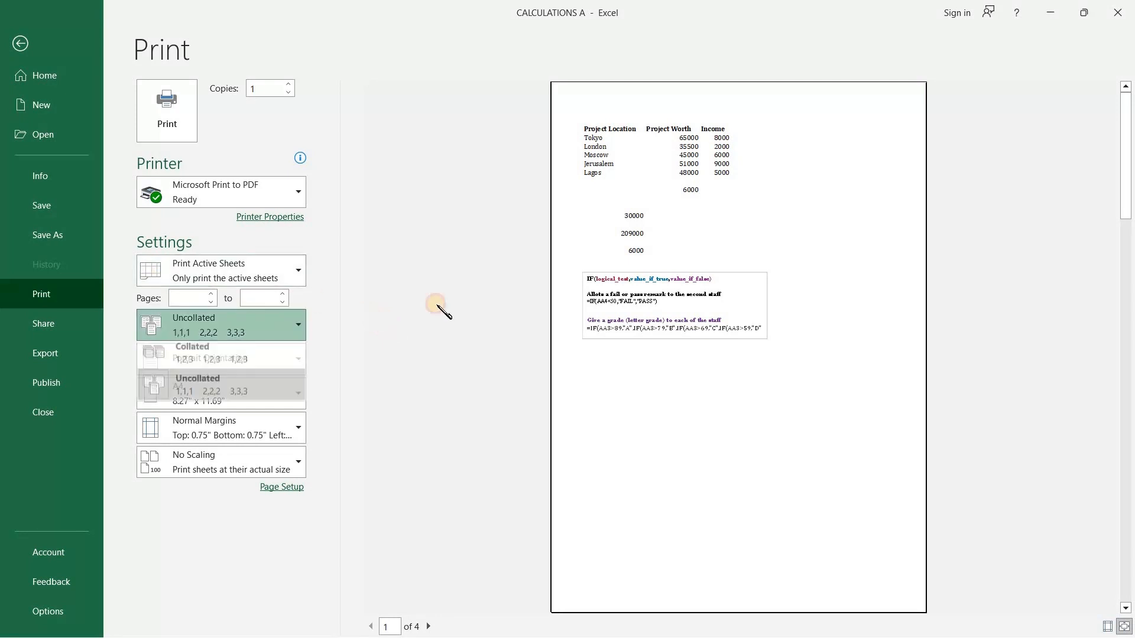
click(451, 299)
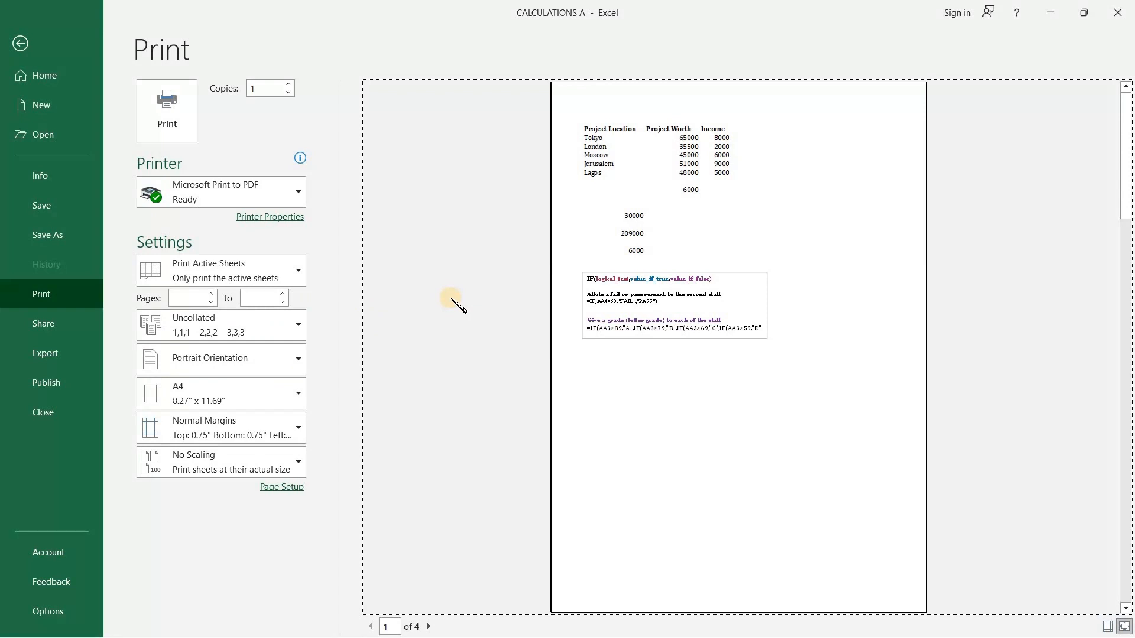
Check the list of available printers without changing the selected one and return to the worksheet.
click(269, 202)
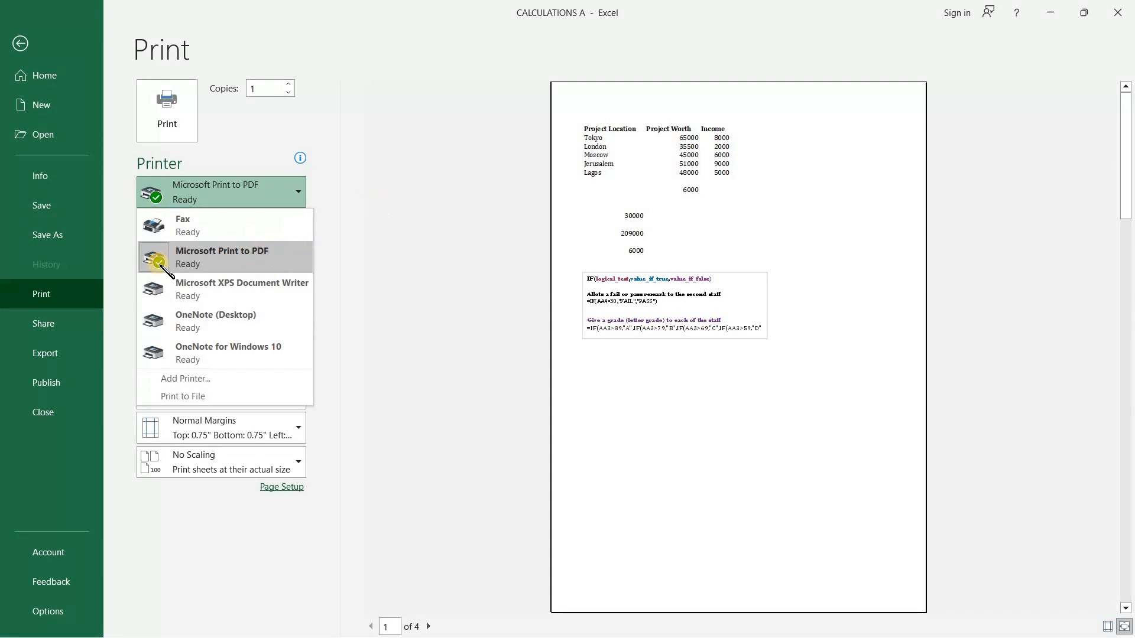
click(341, 187)
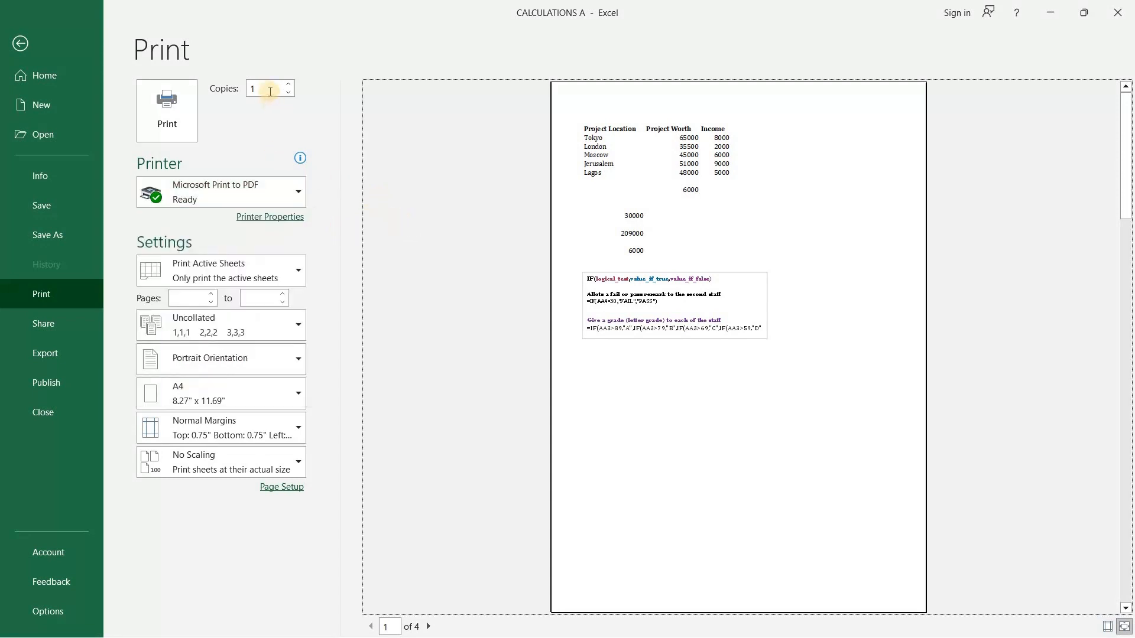
key(ctrl+shift+3)
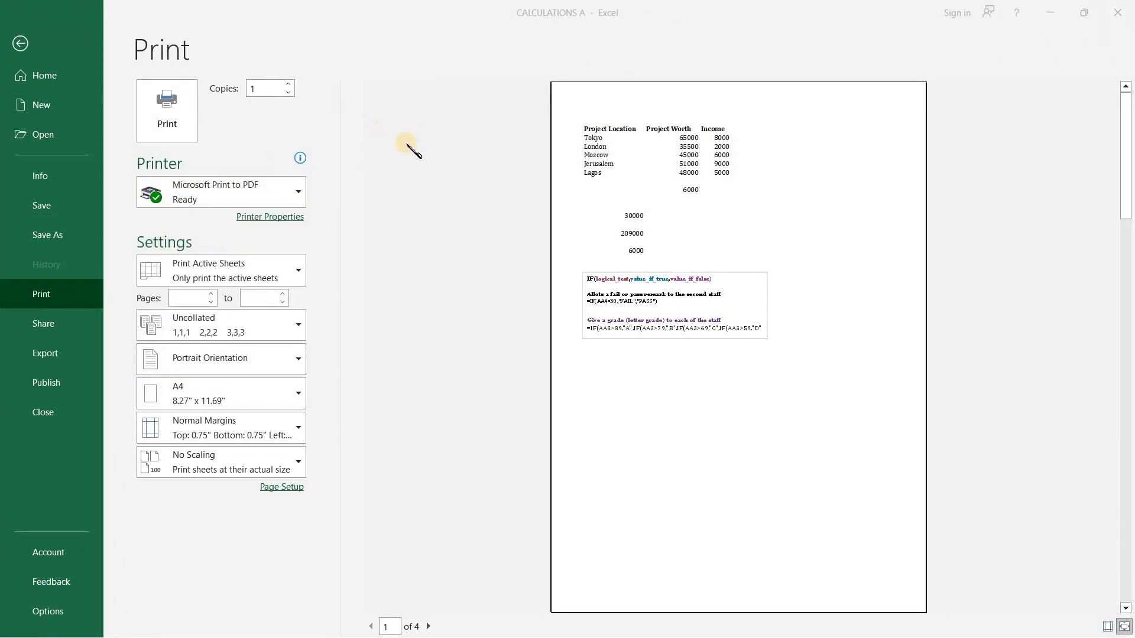
click(19, 43)
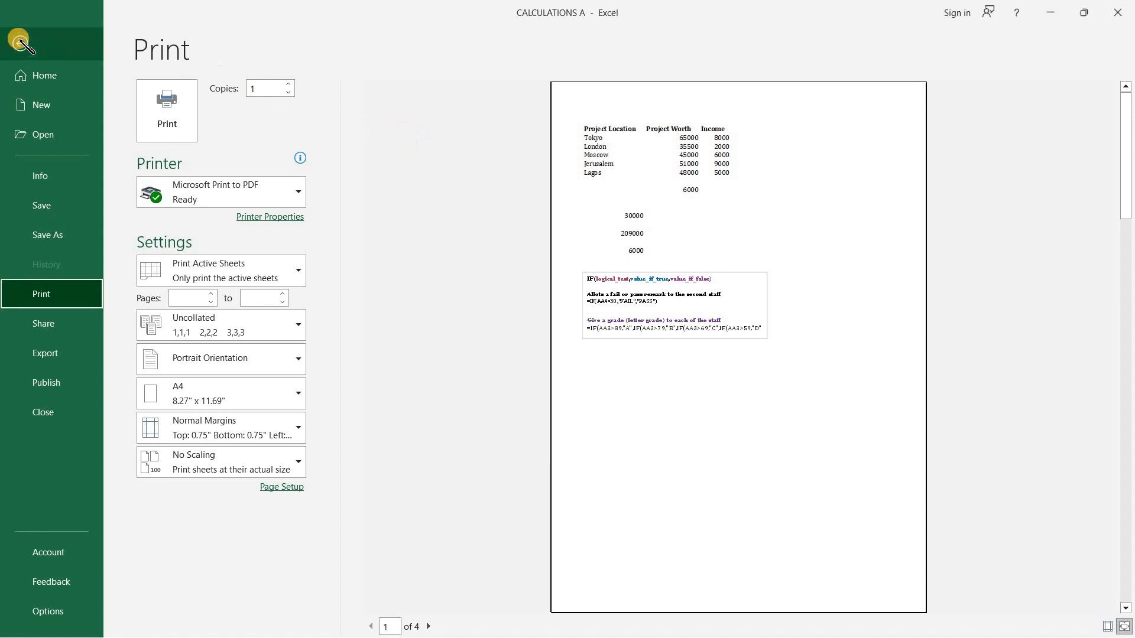
click(19, 43)
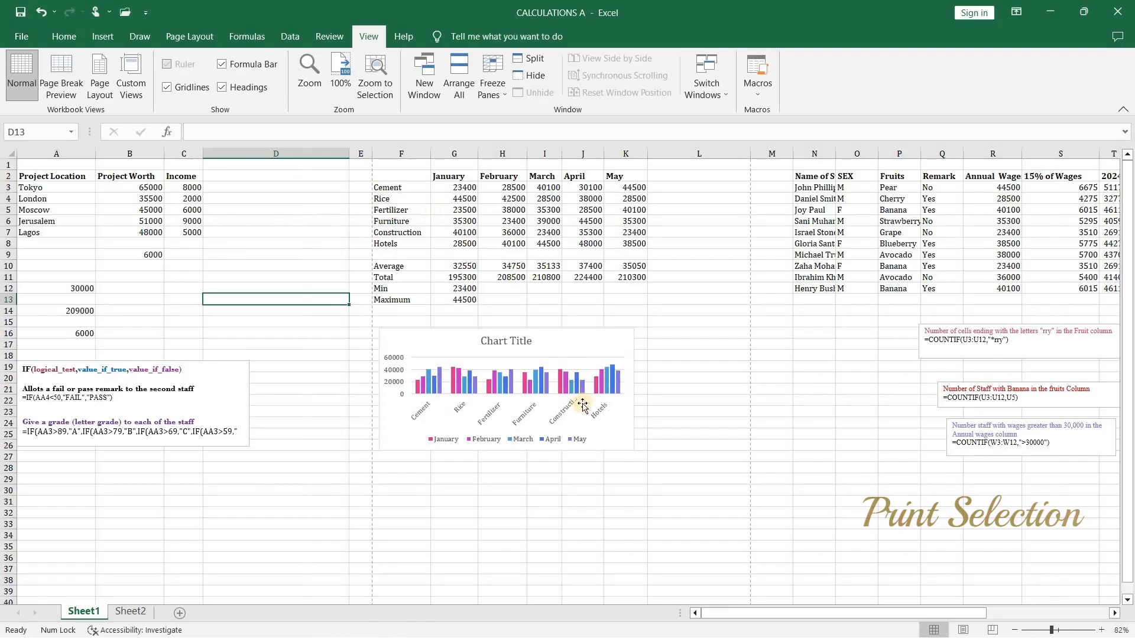
Select the column chart, check its print preview and print range choices, and return to the worksheet.
click(544, 345)
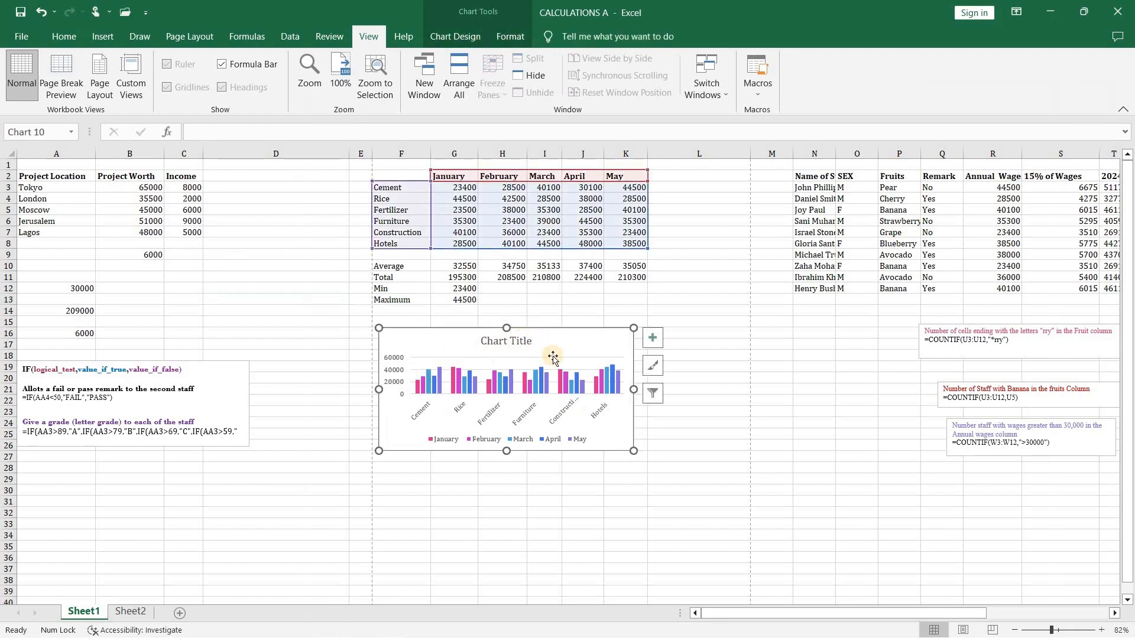
click(21, 36)
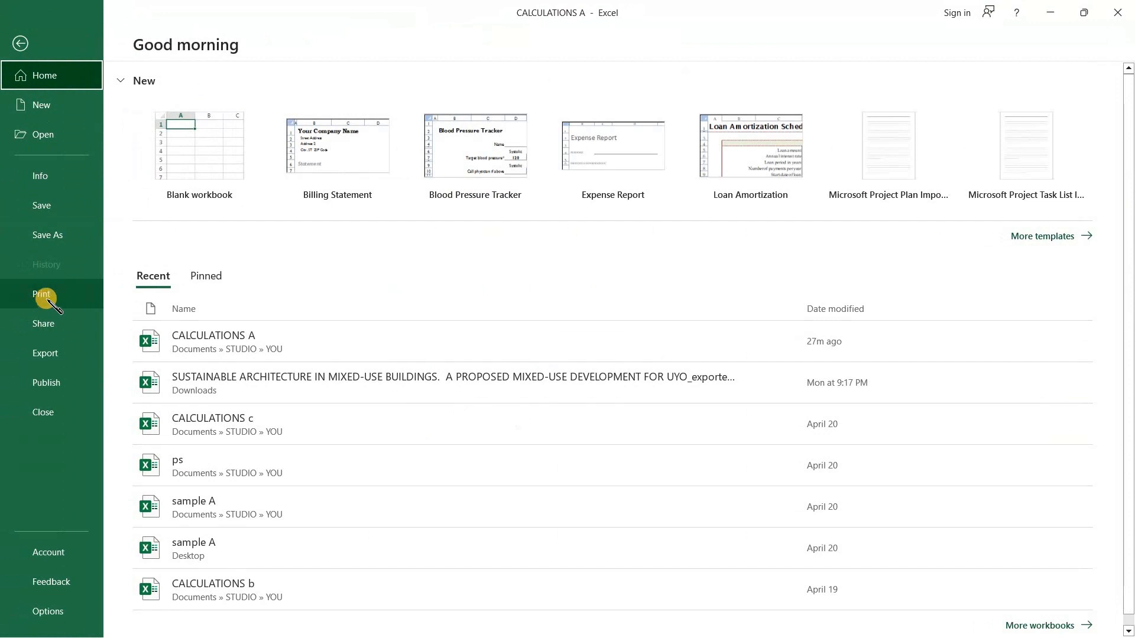
click(45, 296)
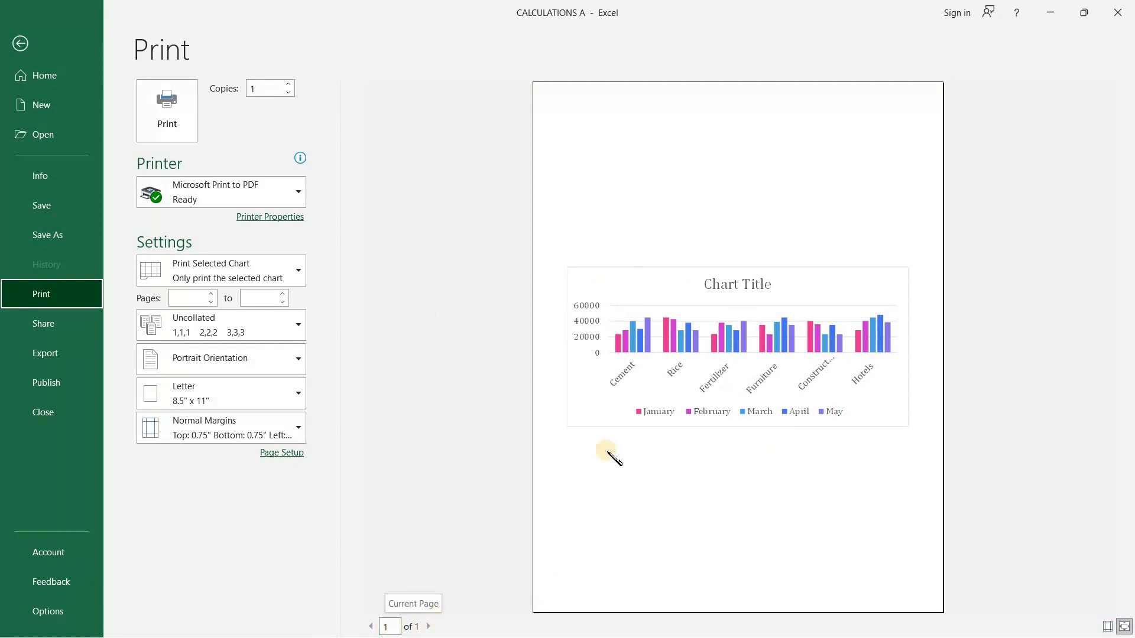
click(289, 274)
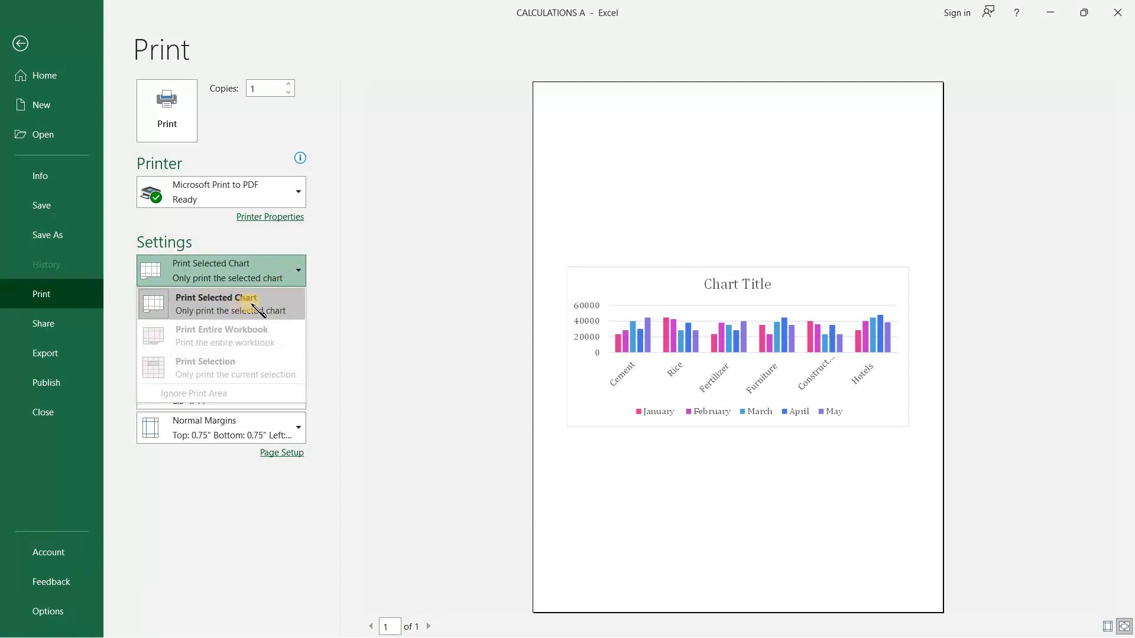
click(480, 285)
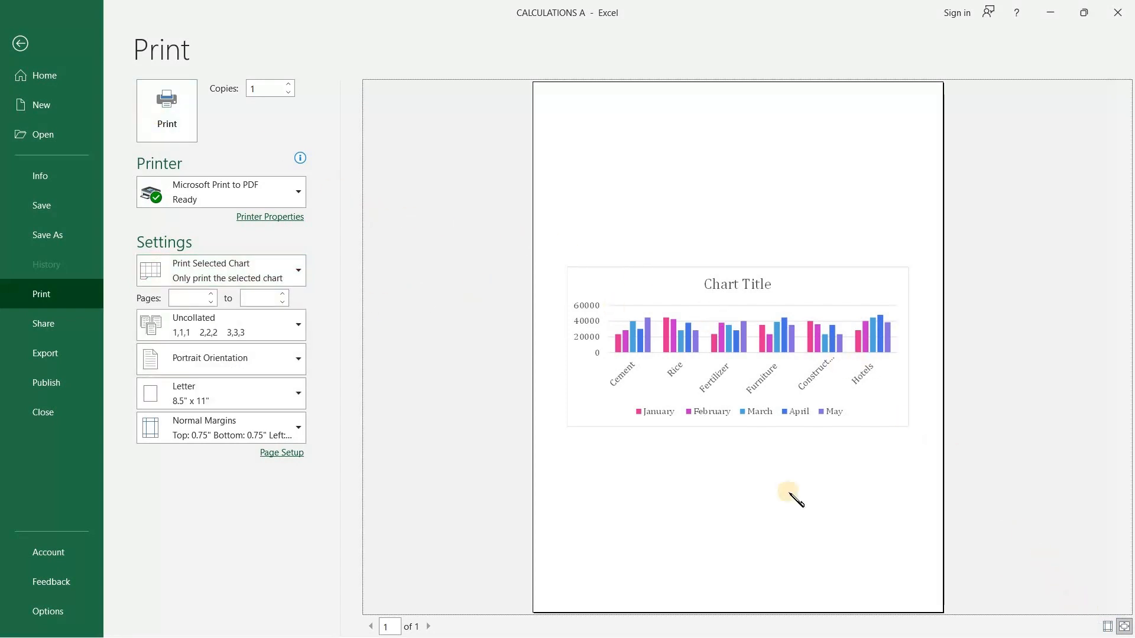
click(20, 43)
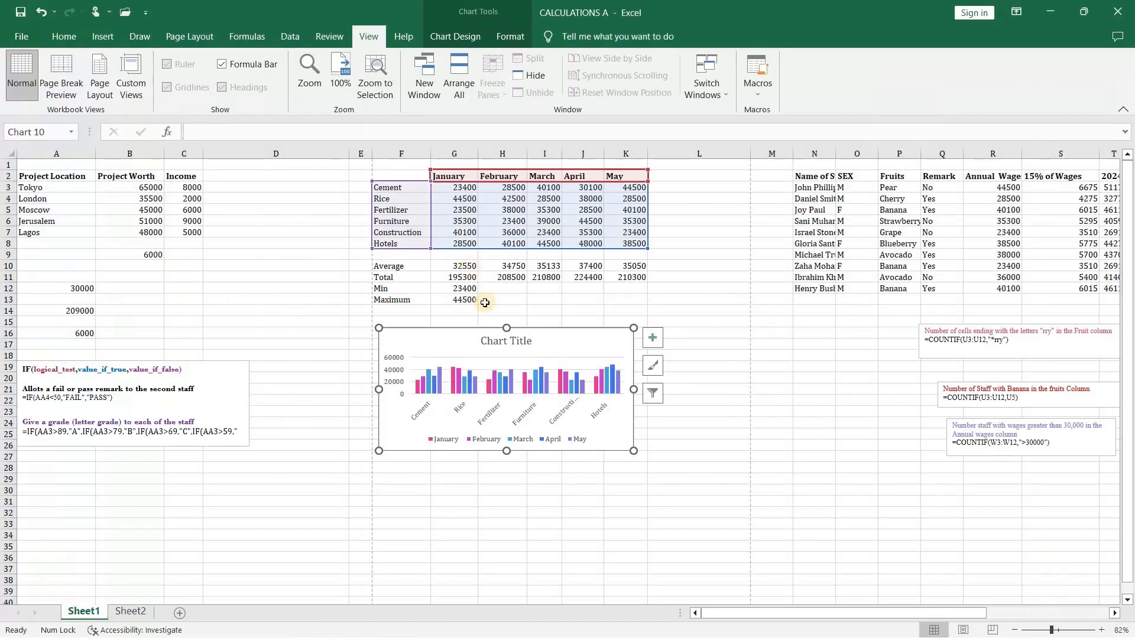
Select the staff table in N2:W12 and set the print range to Print Selection.
click(324, 344)
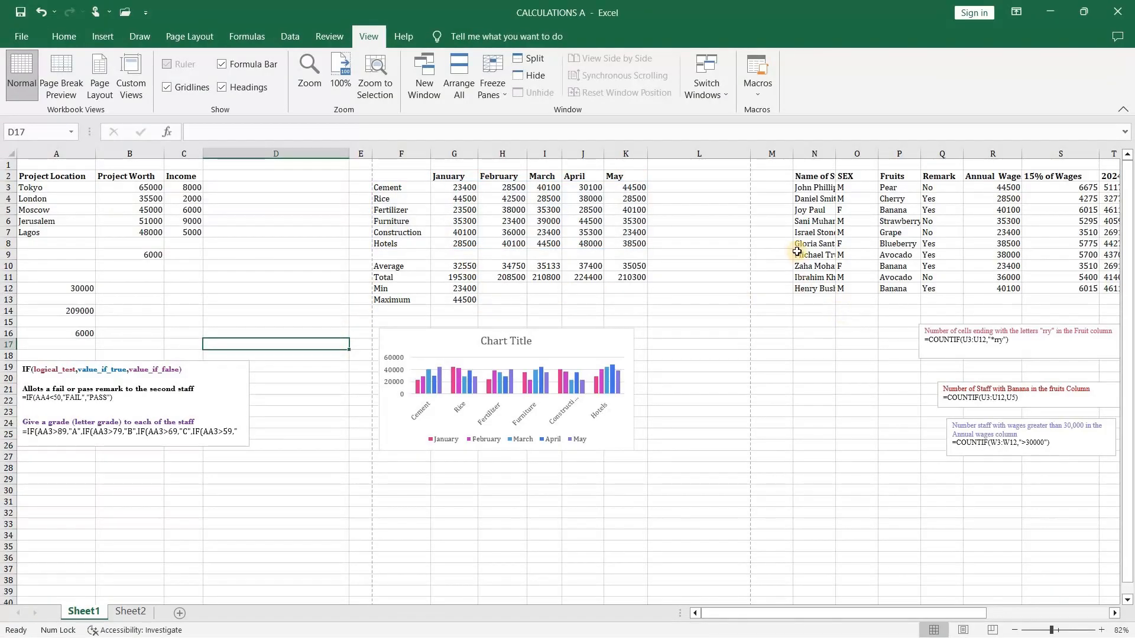
drag(800, 172, 1074, 291)
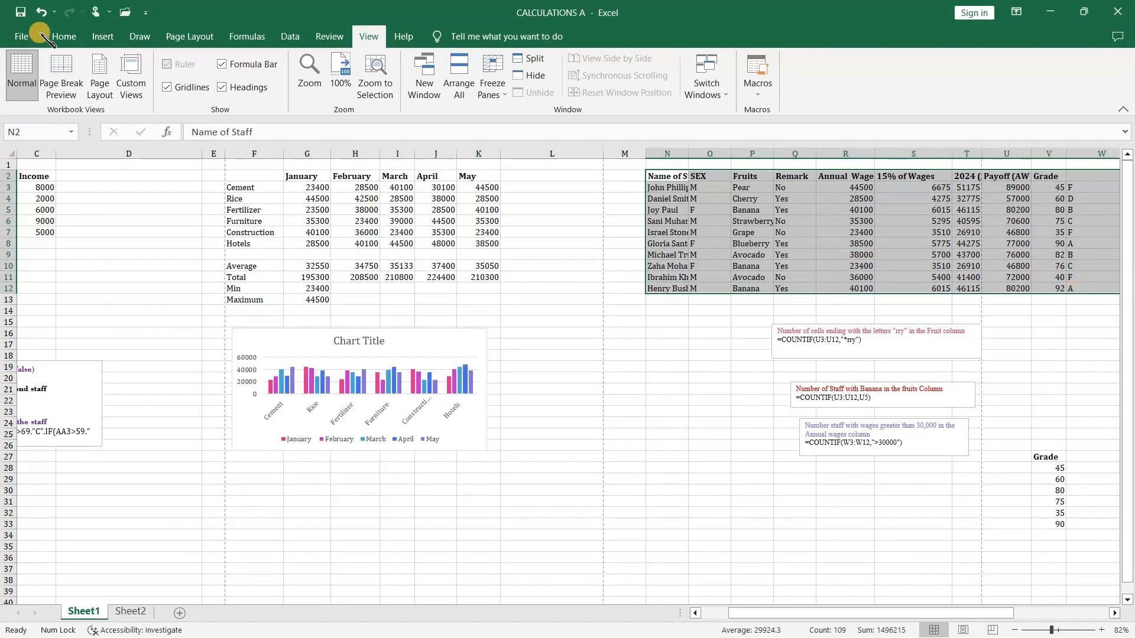
click(21, 36)
click(52, 294)
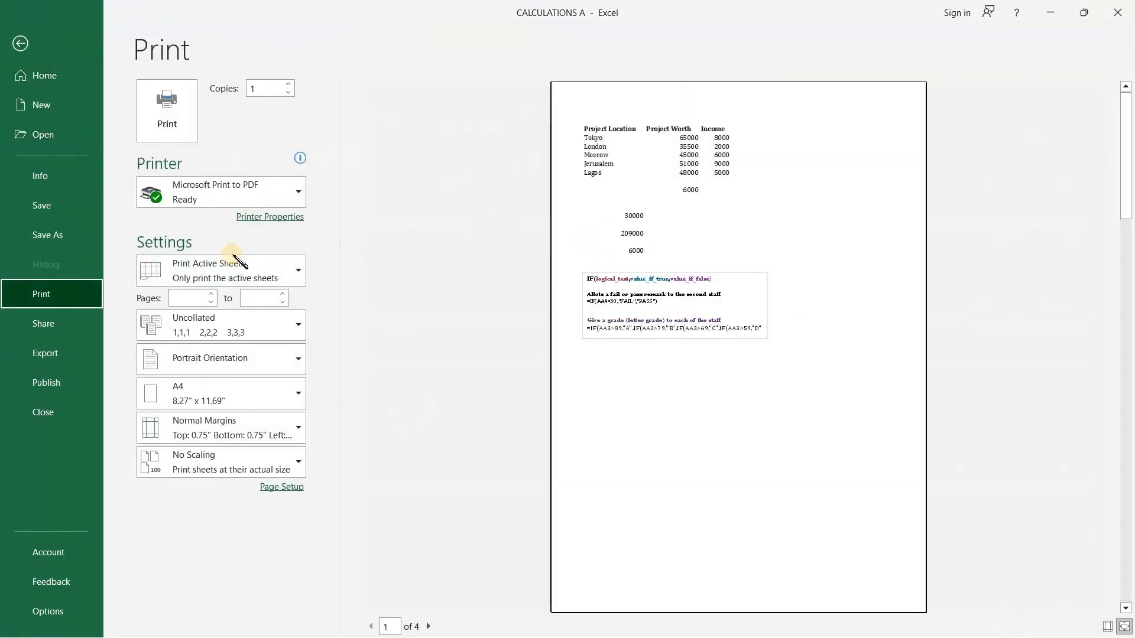
click(254, 270)
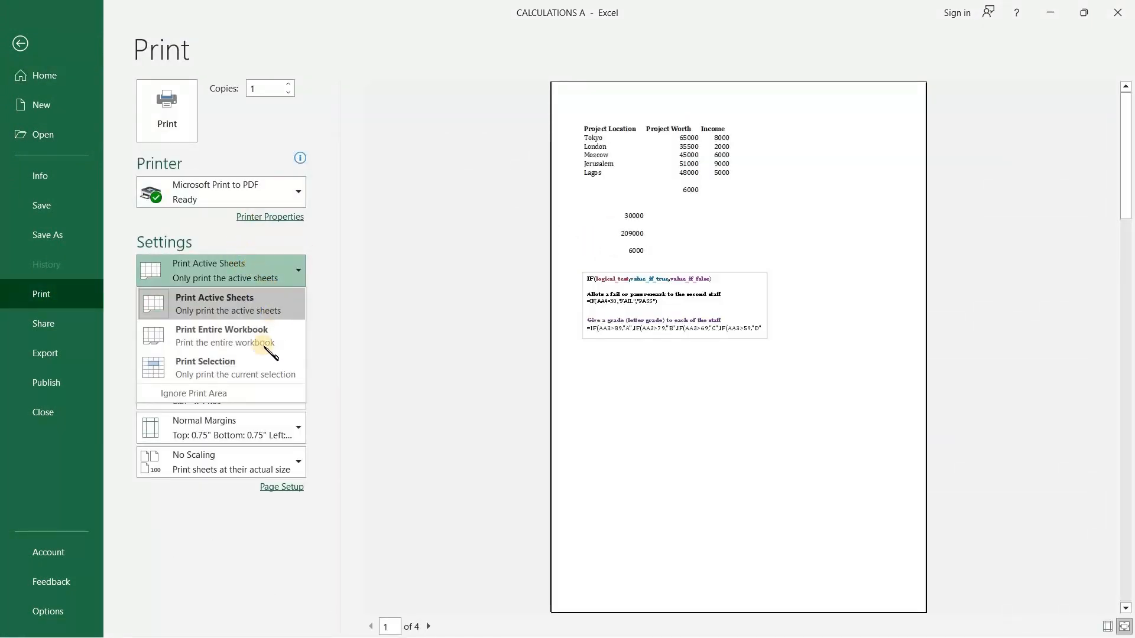
click(255, 367)
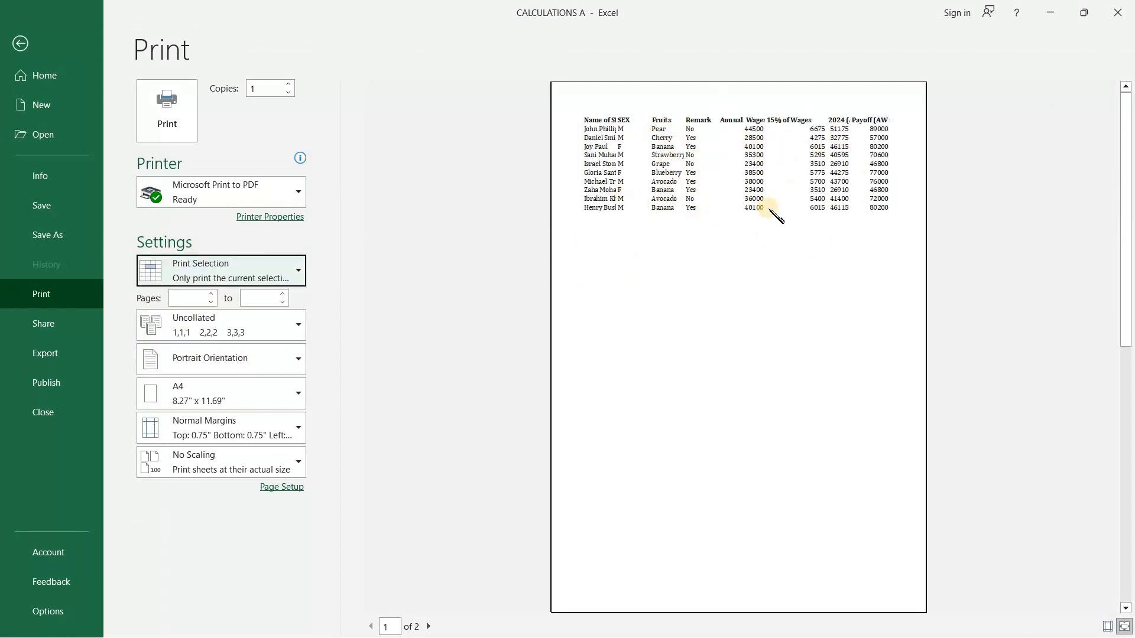
Look through the previewed pages of the selection and set the print margins to Narrow.
scroll(774, 210, down, 1)
scroll(628, 150, up, 1)
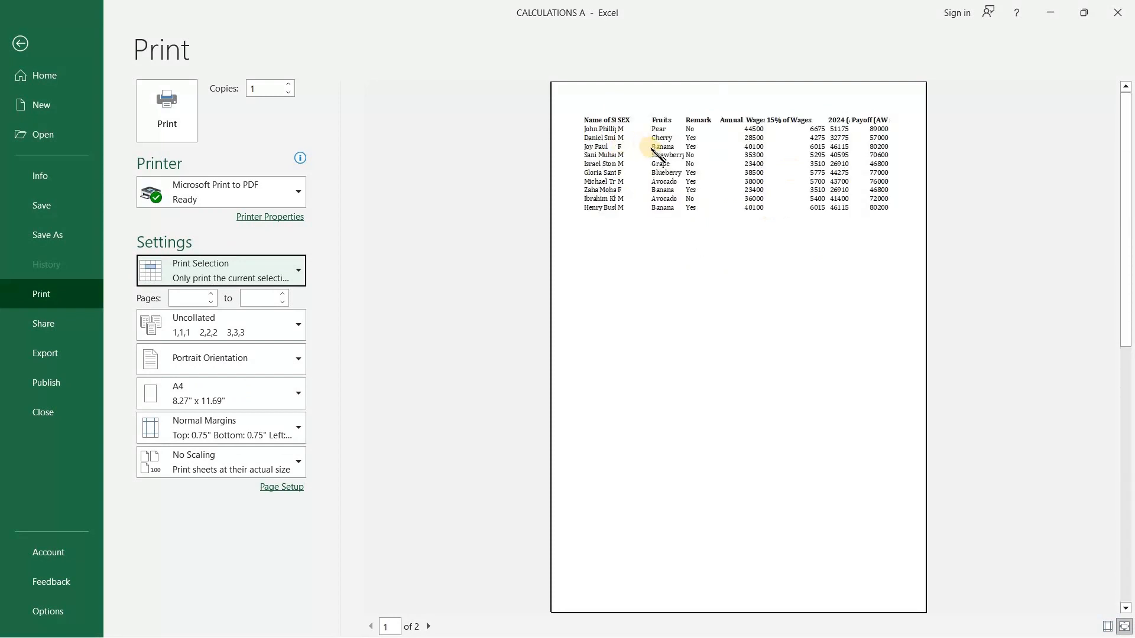
scroll(658, 156, down, 1)
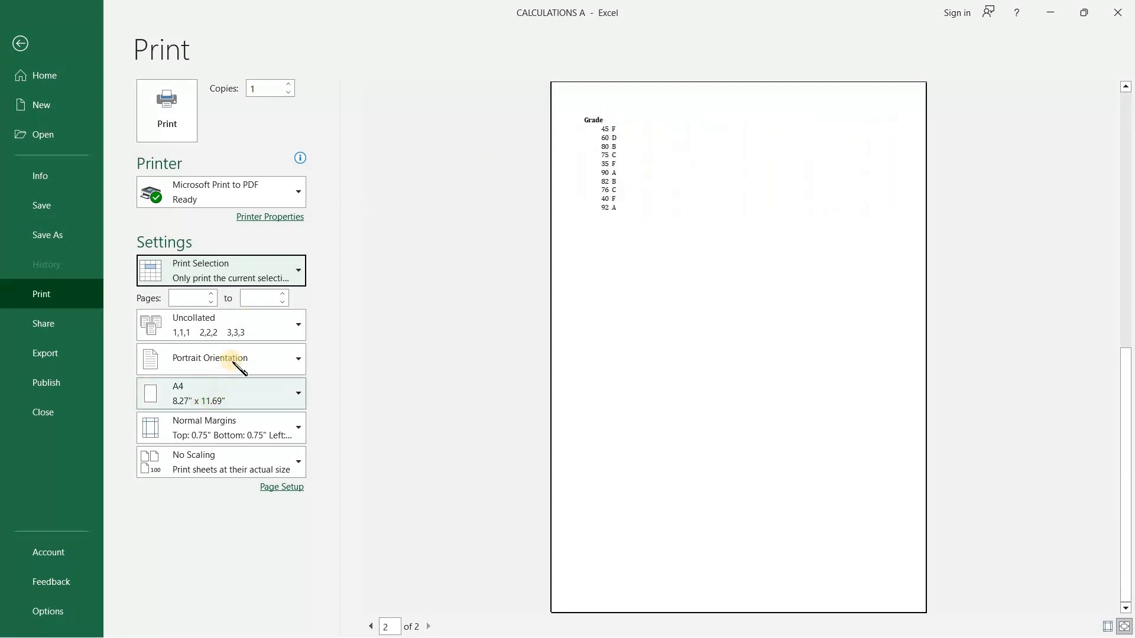
click(240, 429)
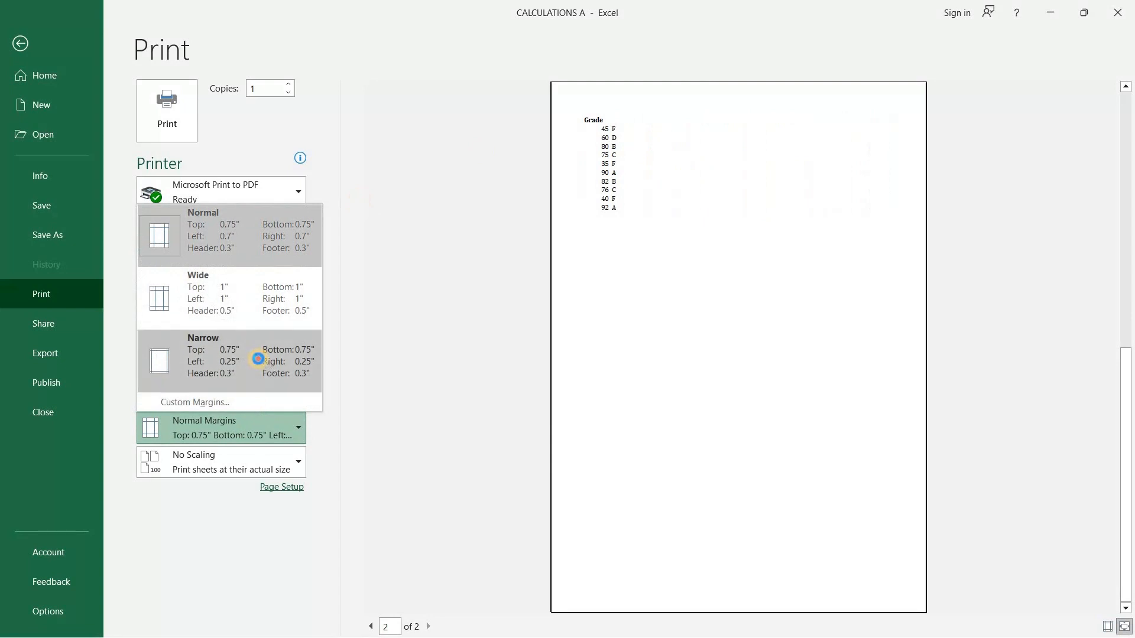
click(258, 358)
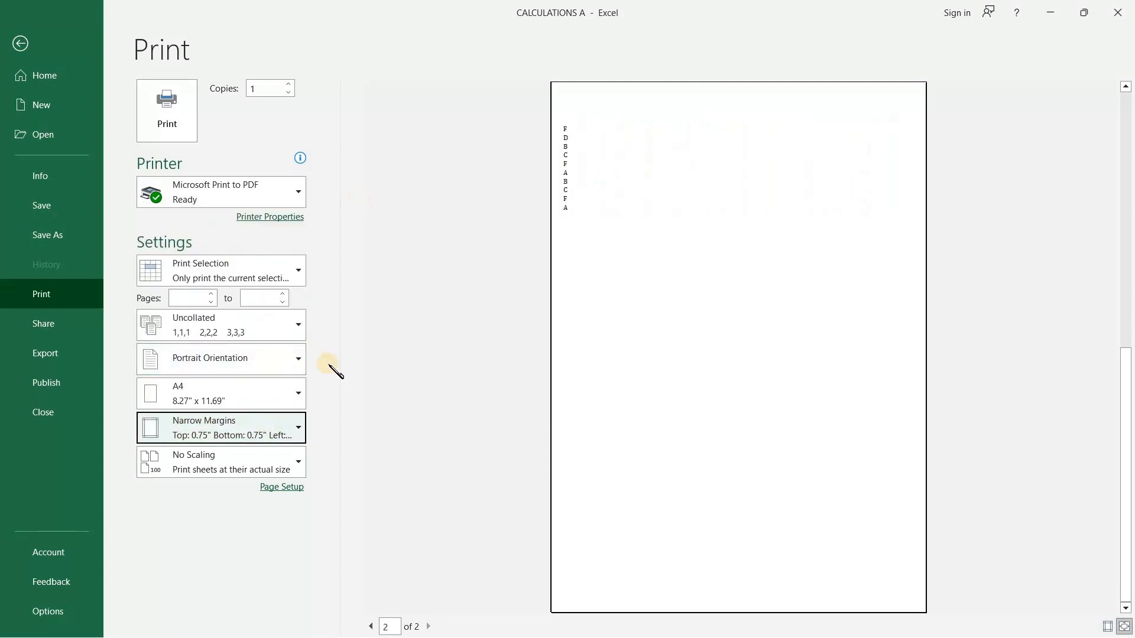
Return to the worksheet and narrow columns R and W so the staff table fits the page width.
click(52, 46)
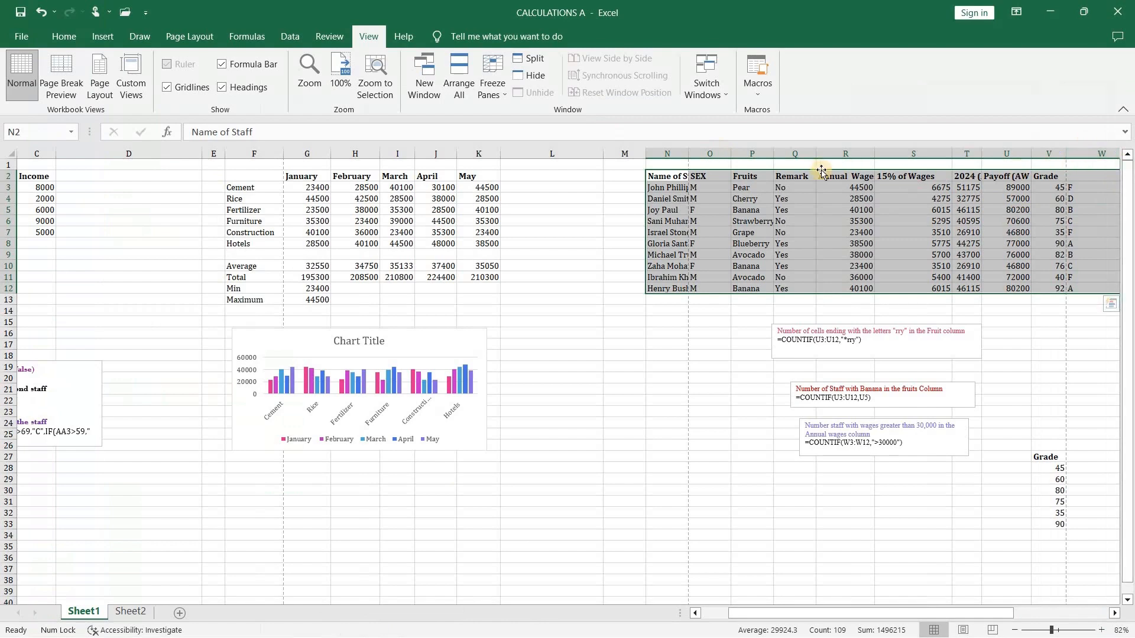
click(869, 162)
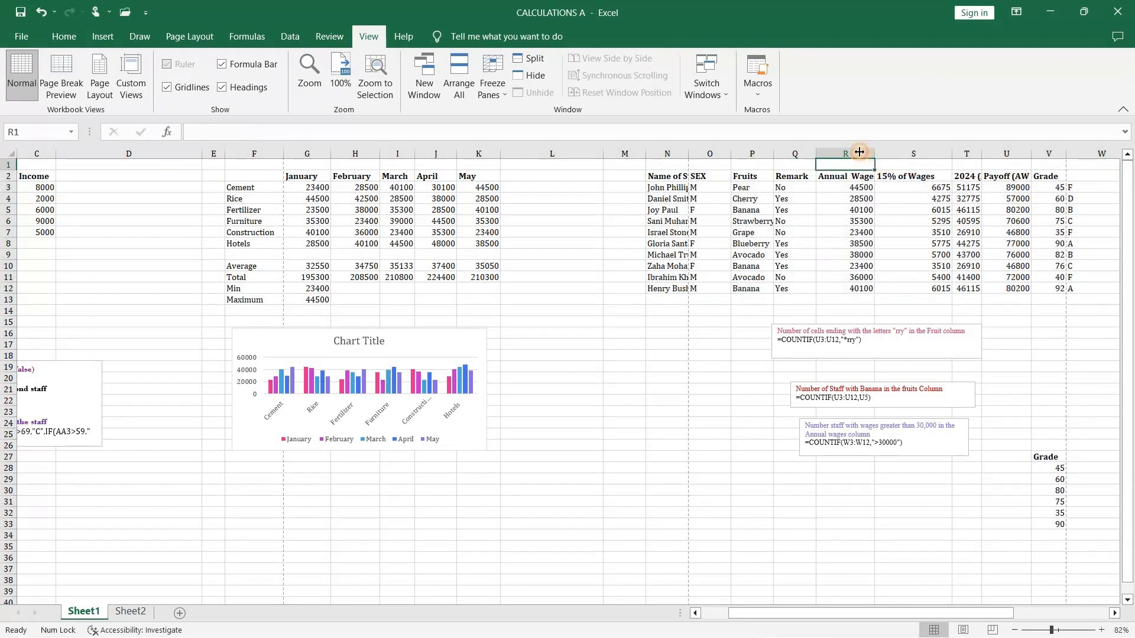
drag(859, 152, 861, 153)
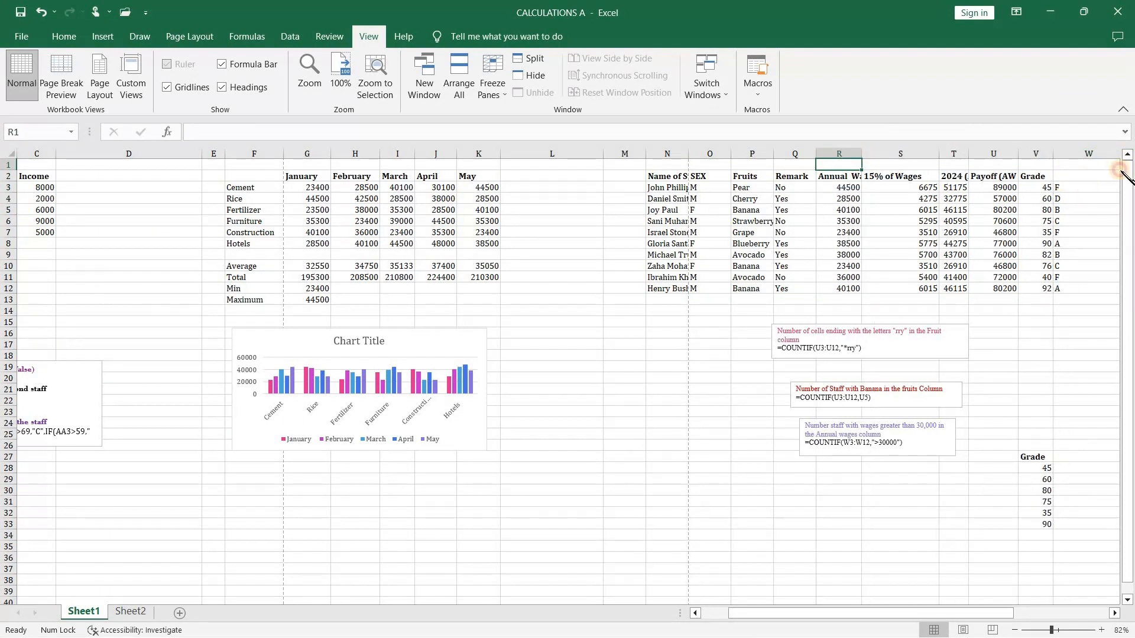
click(1088, 187)
drag(976, 613, 1003, 502)
drag(904, 156, 886, 156)
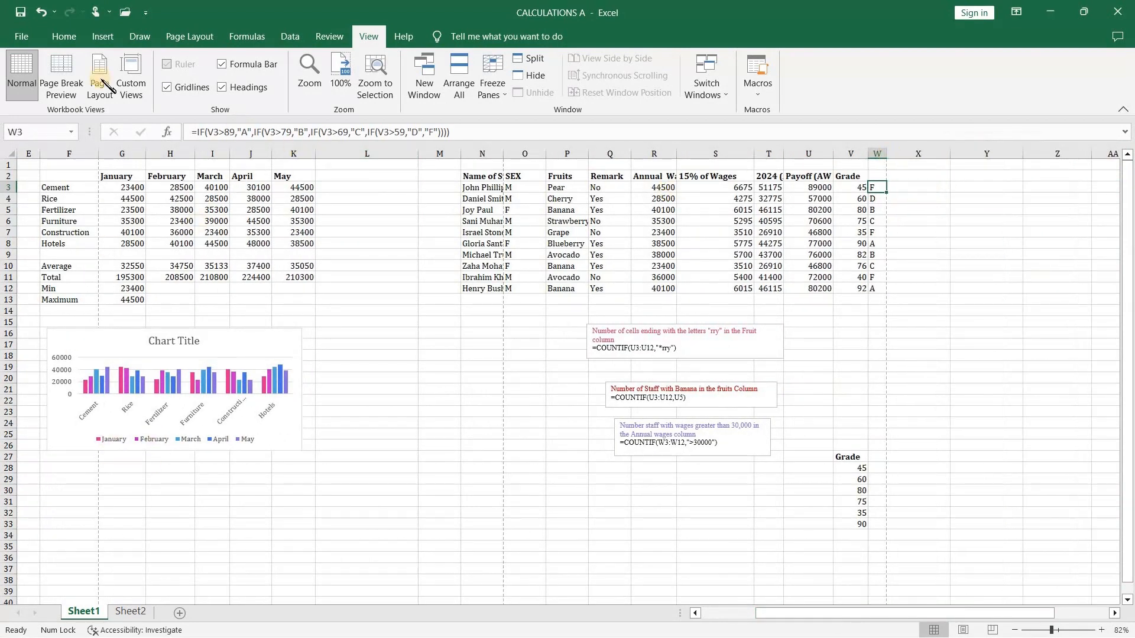
Check the print preview with only cell W3 selected and return to the worksheet.
click(21, 36)
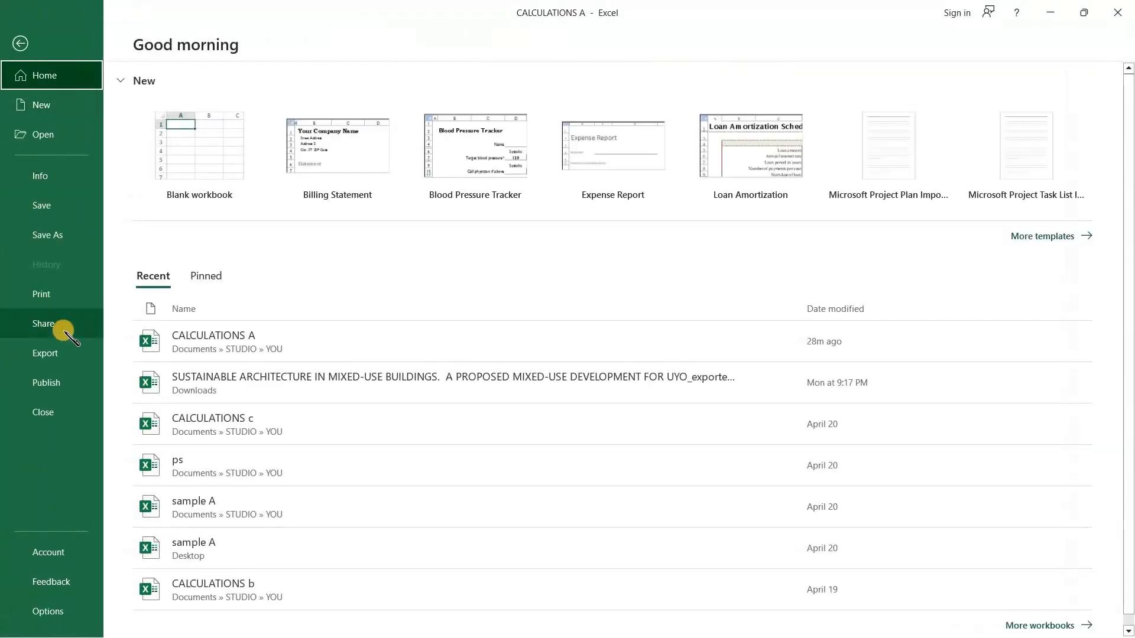
click(70, 298)
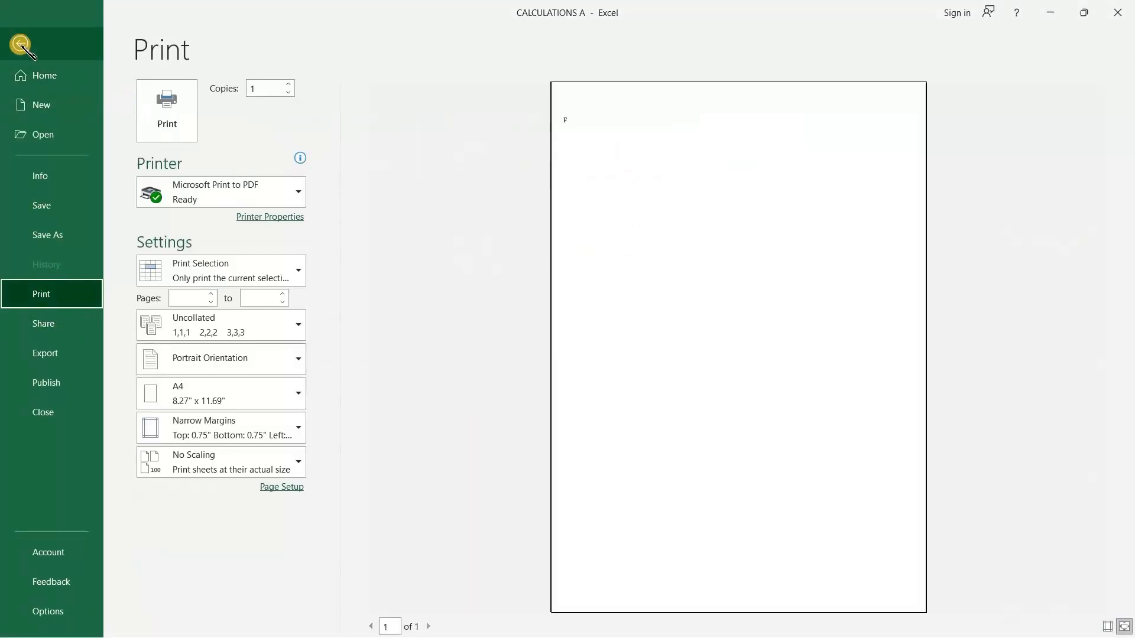
click(21, 44)
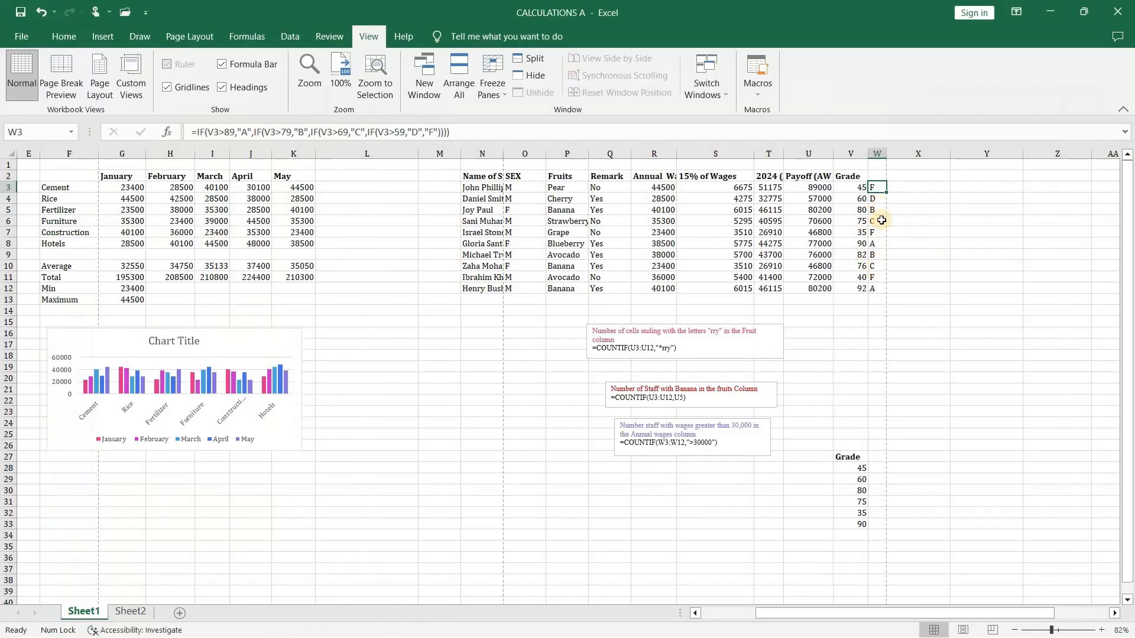
Select the staff table in N1:W12 and open the print preview of the selection.
click(880, 220)
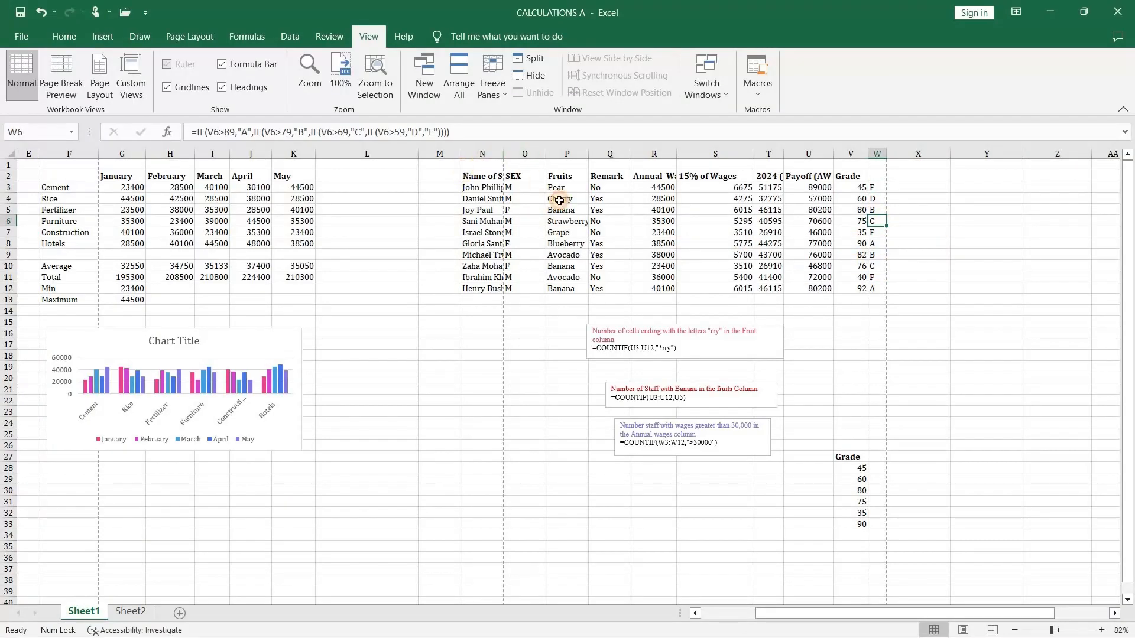
drag(481, 164, 870, 285)
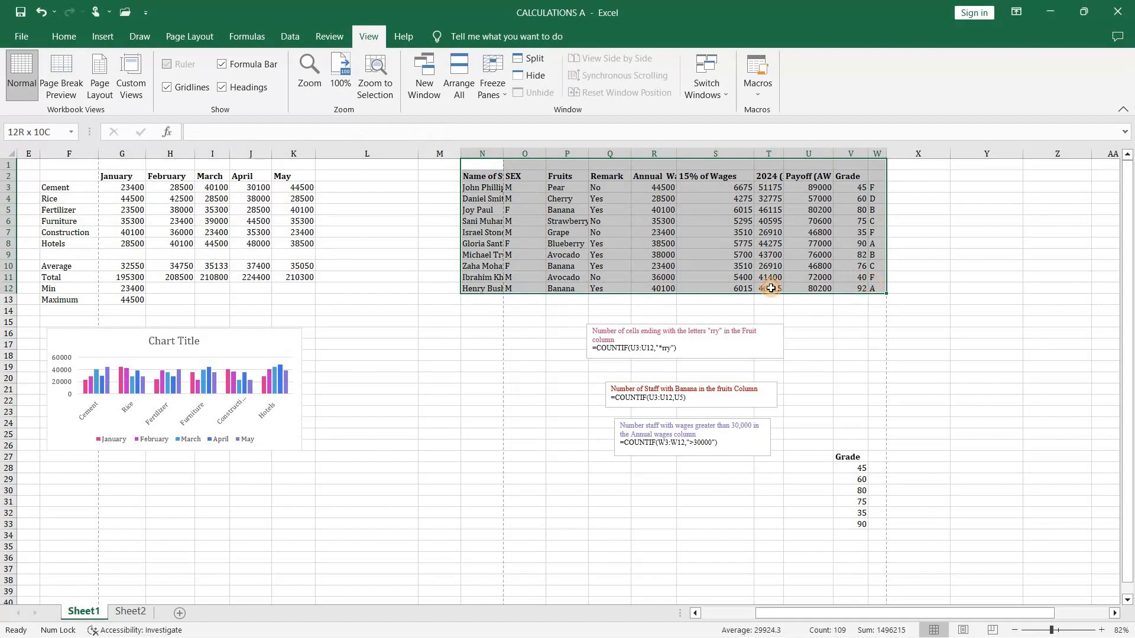
click(21, 36)
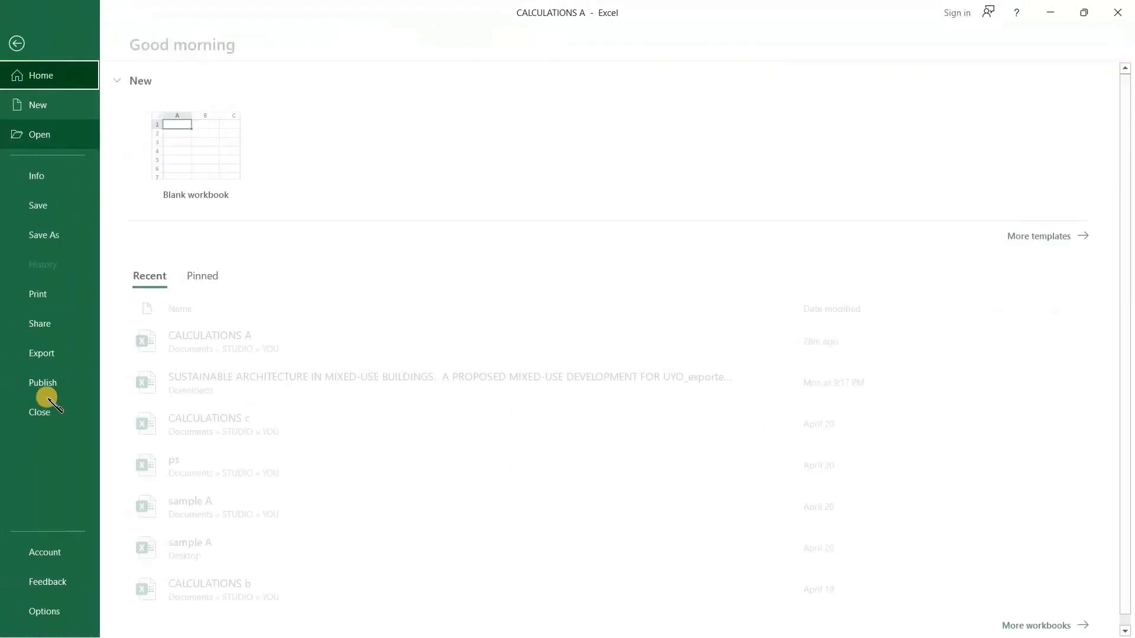
click(71, 294)
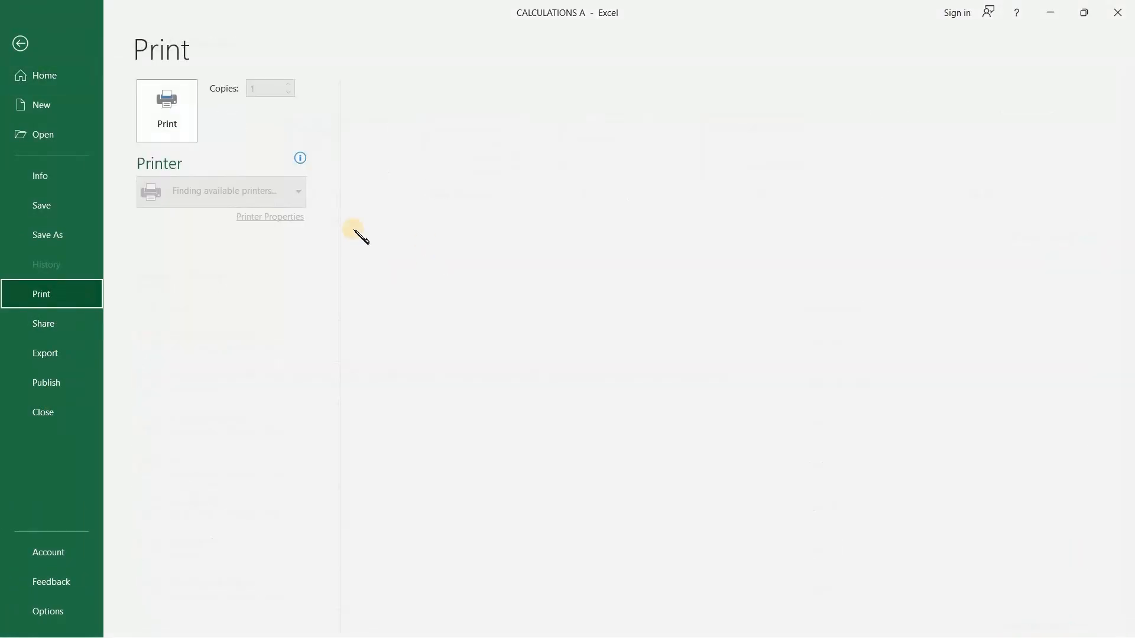
click(743, 204)
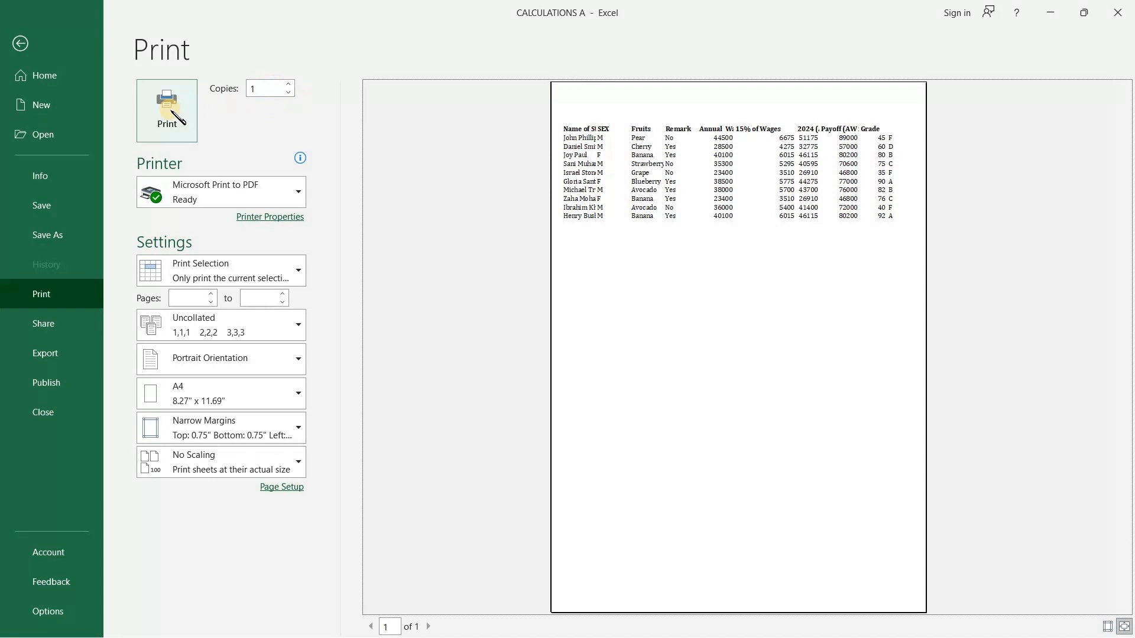
Examine the Microsoft Print to PDF printer properties and advanced options, and return to the worksheet.
click(266, 226)
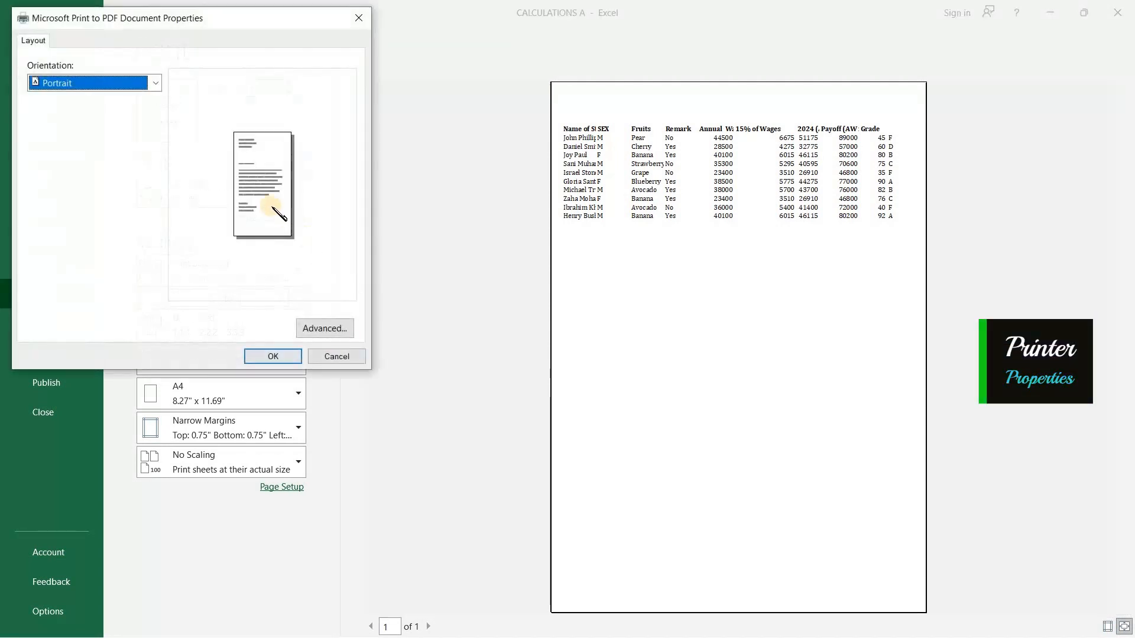
click(324, 329)
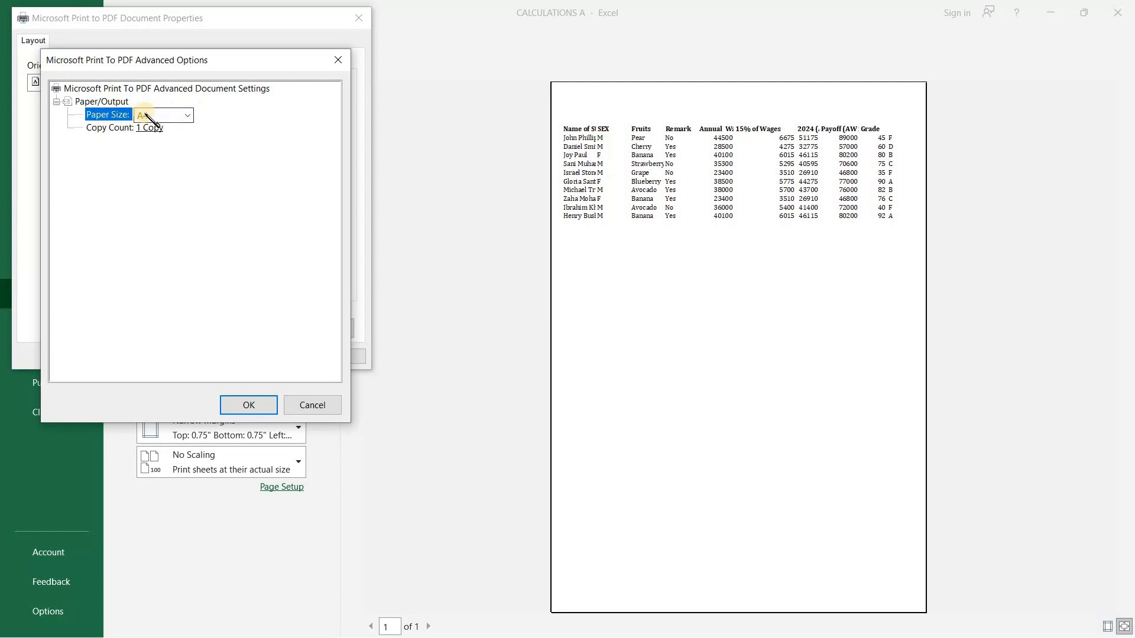
click(252, 403)
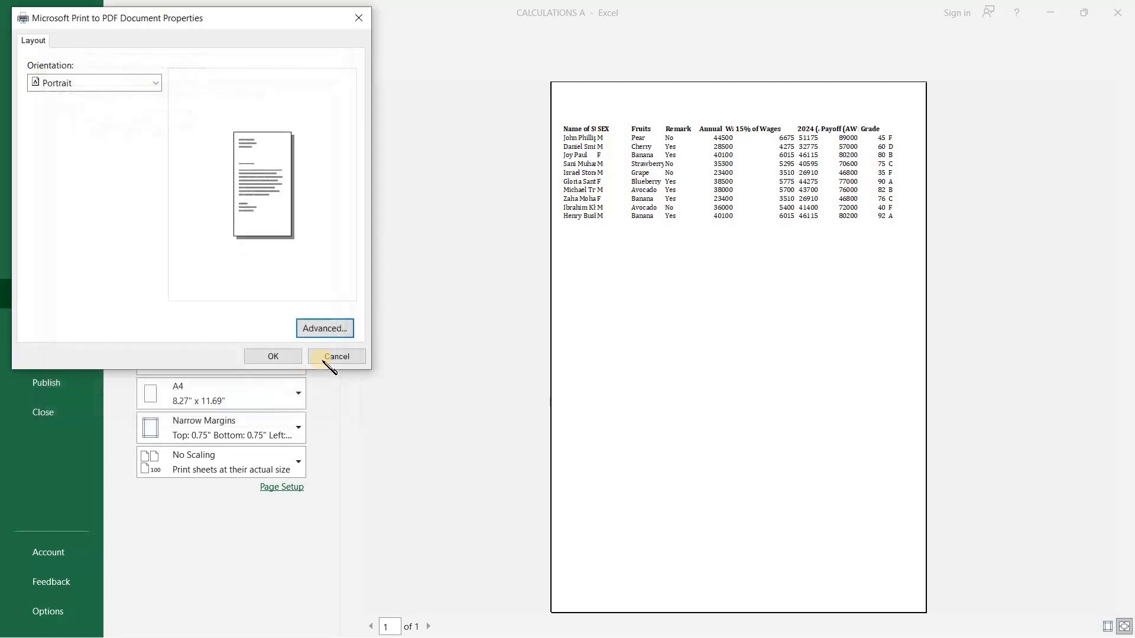
click(286, 356)
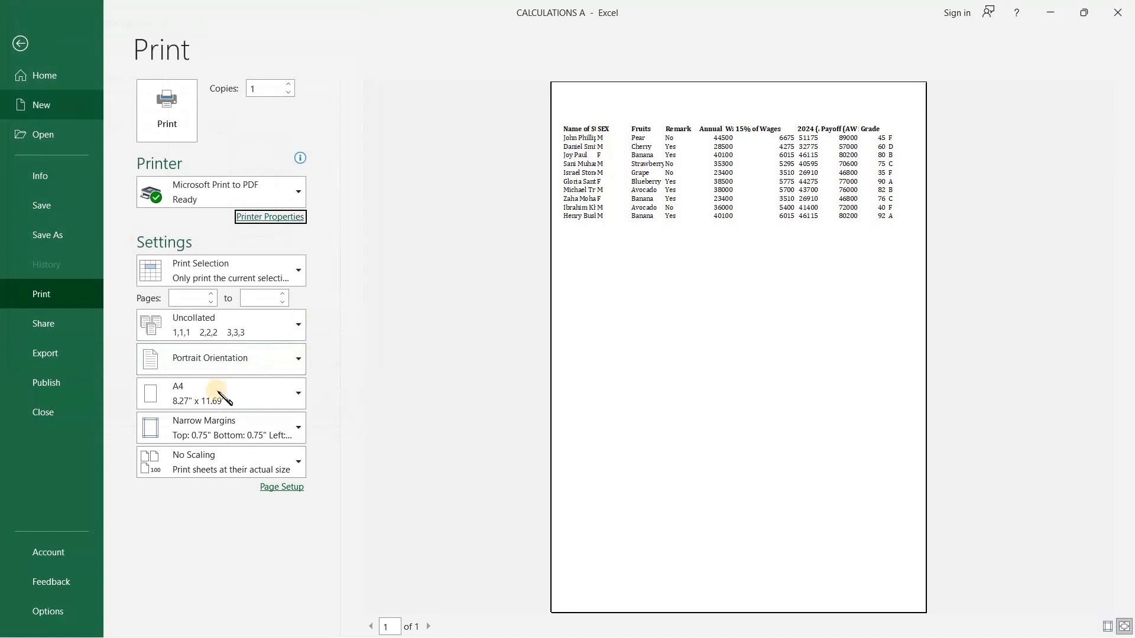
click(22, 45)
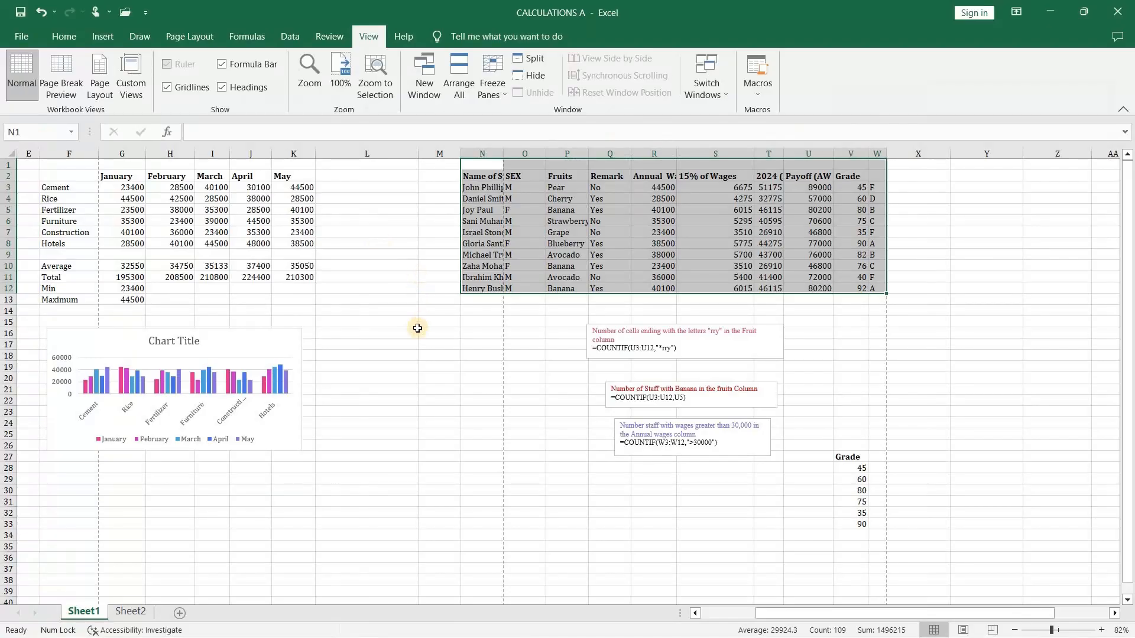
click(398, 315)
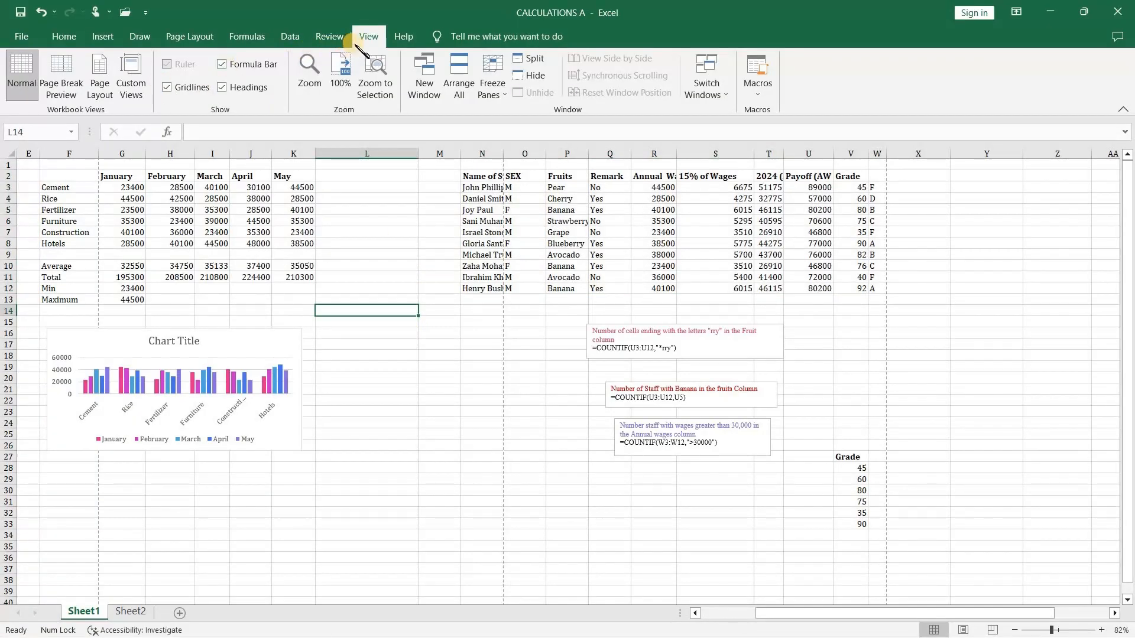
click(325, 36)
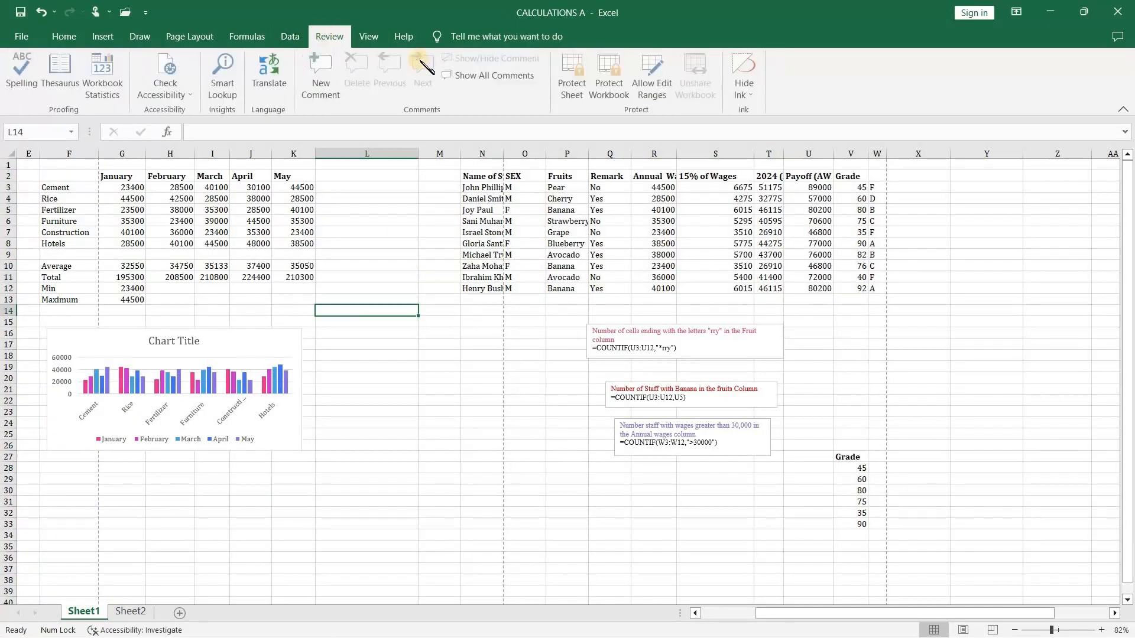
click(369, 35)
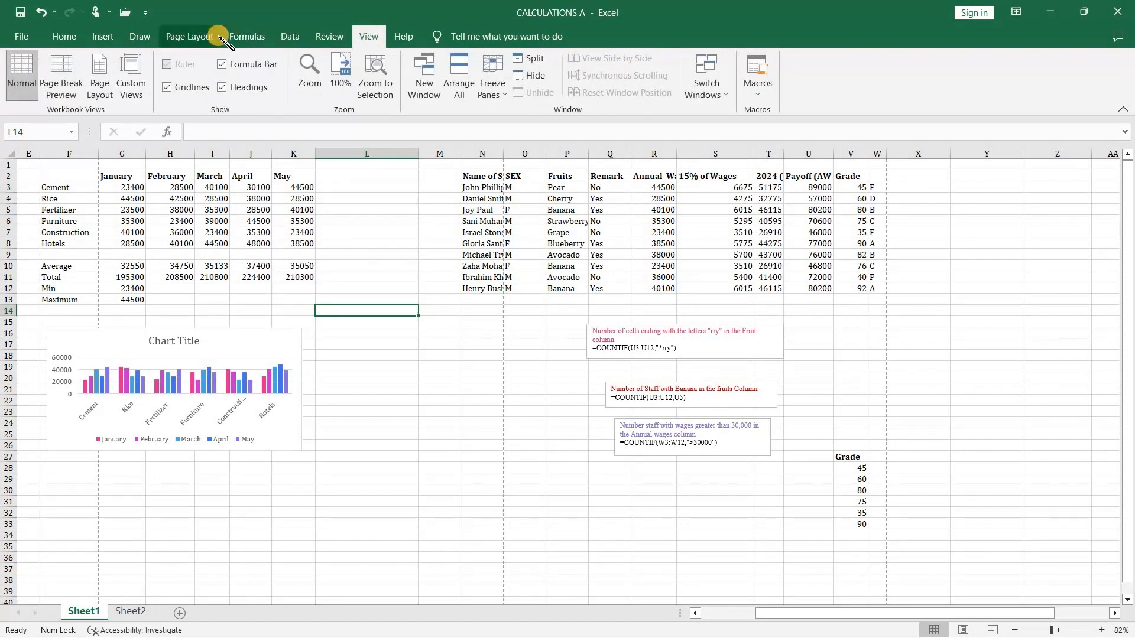
click(189, 37)
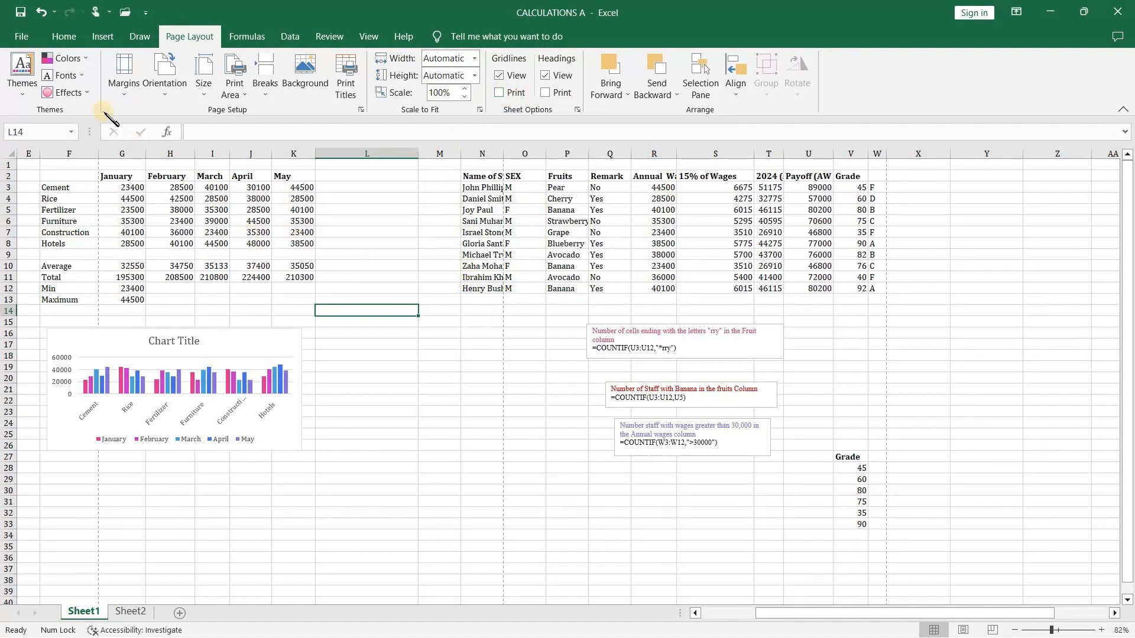
click(64, 36)
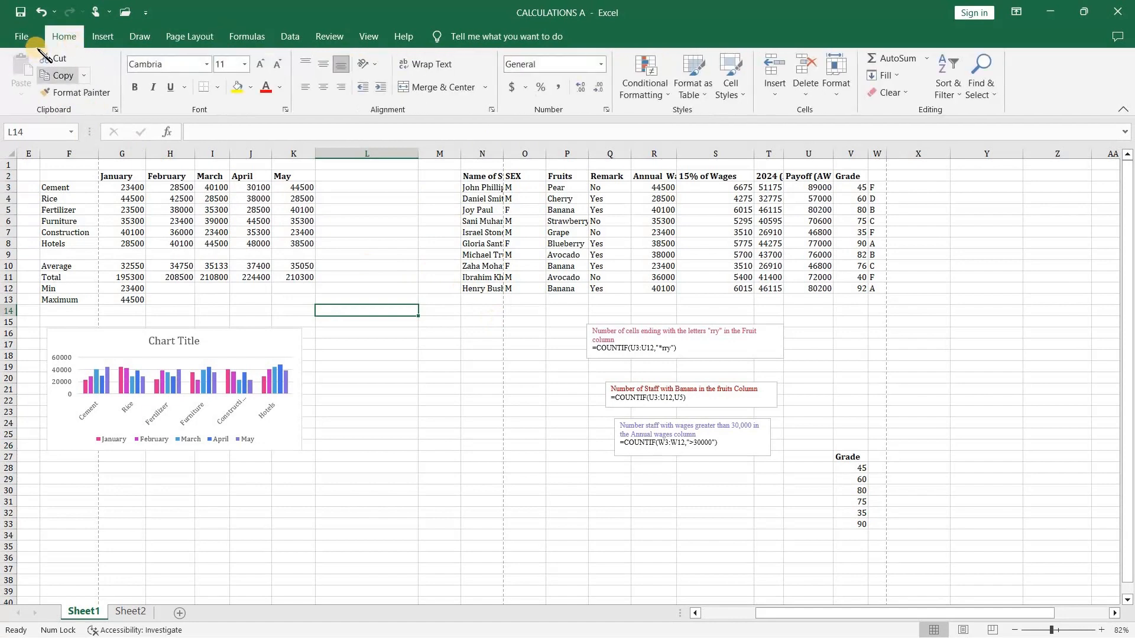
Open the print settings and set the print range to Print Active Sheets.
click(22, 37)
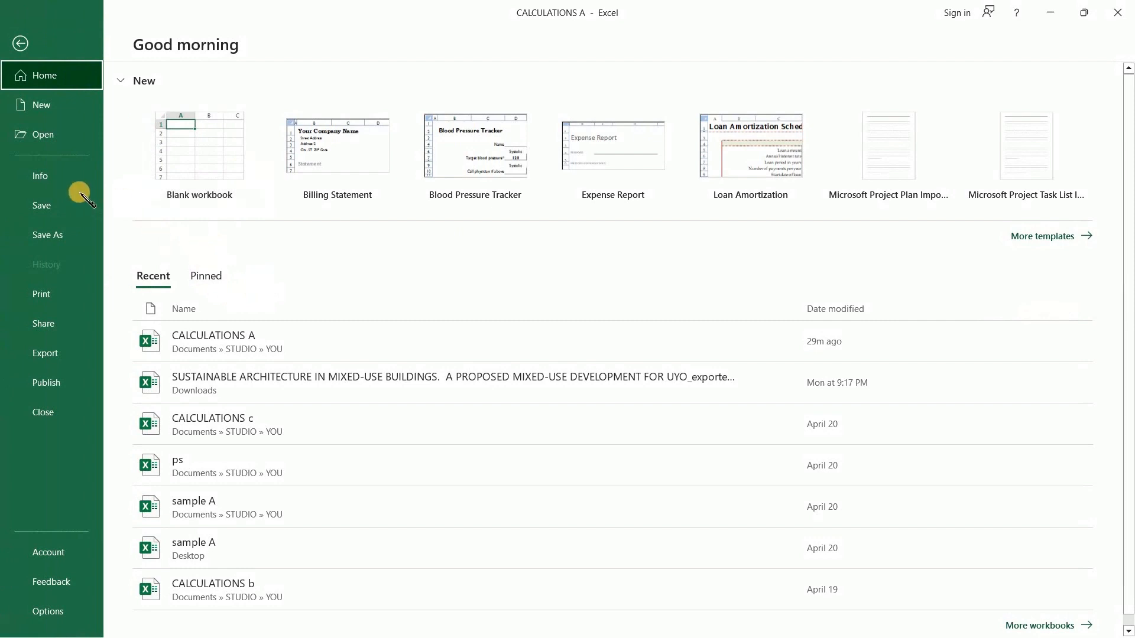
click(71, 292)
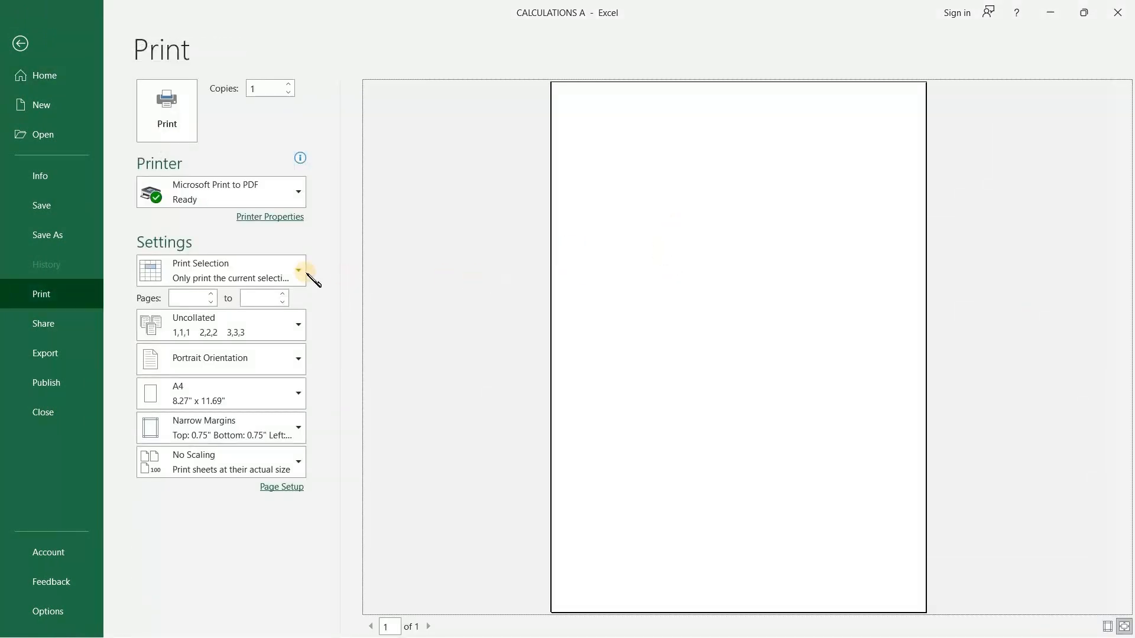
click(259, 271)
click(265, 300)
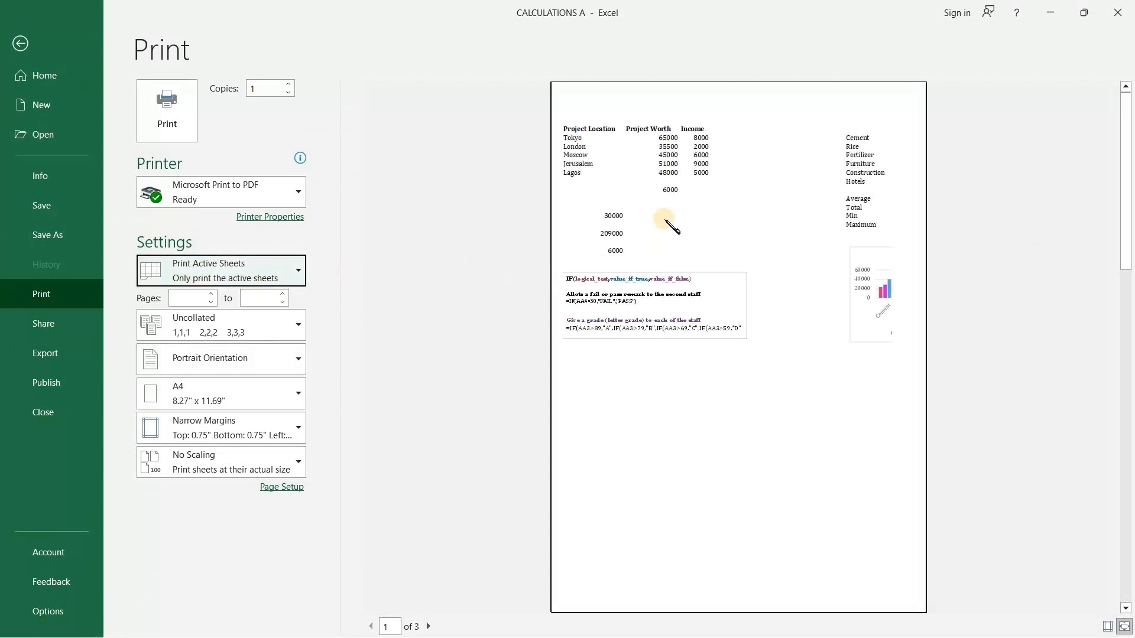